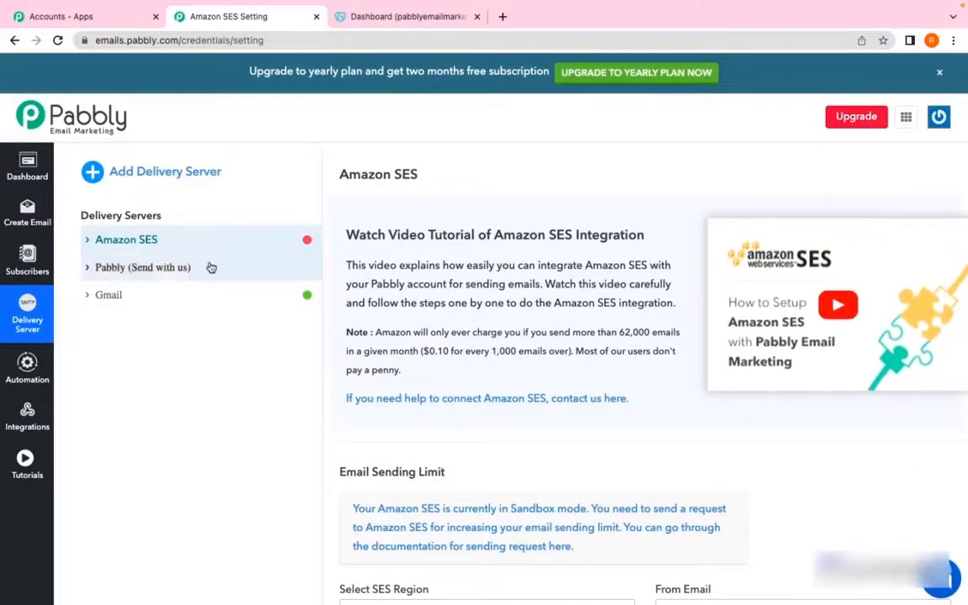
Open the Pabbly (Send with us) delivery server from the Delivery Servers list.
left_click(136, 279)
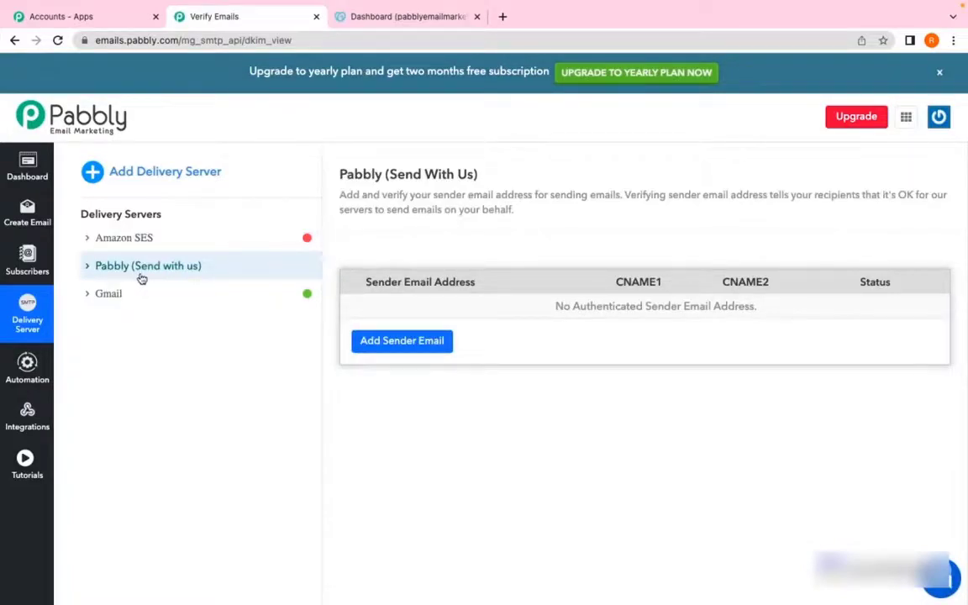
Open the Add Sender Email form and review its domain requirements: blacklist, sending limits, active website, redirects, content.
left_click(376, 340)
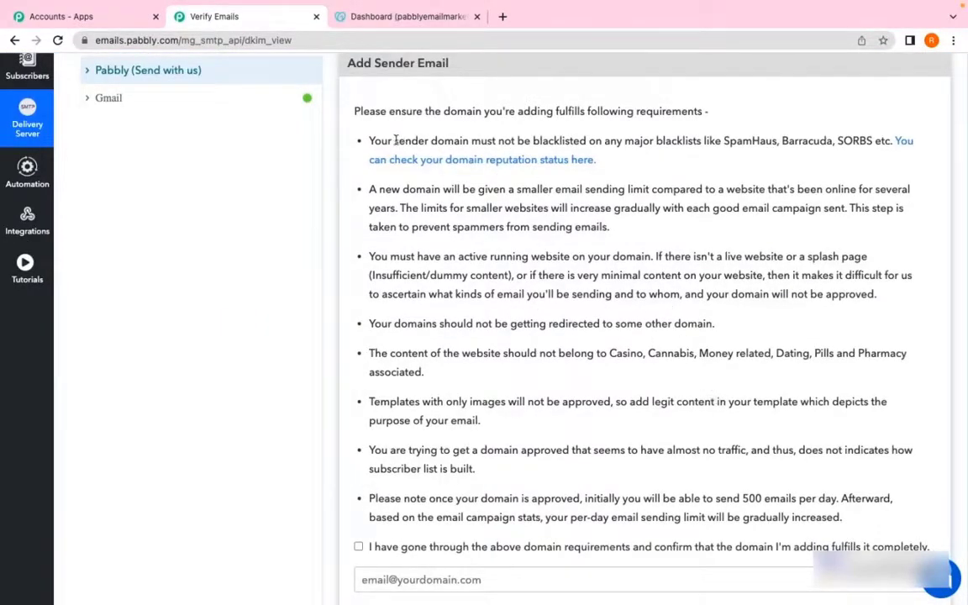
left_click_drag(395, 141, 502, 141)
left_click(430, 188)
left_click_drag(427, 187, 629, 190)
left_click_drag(436, 256, 651, 258)
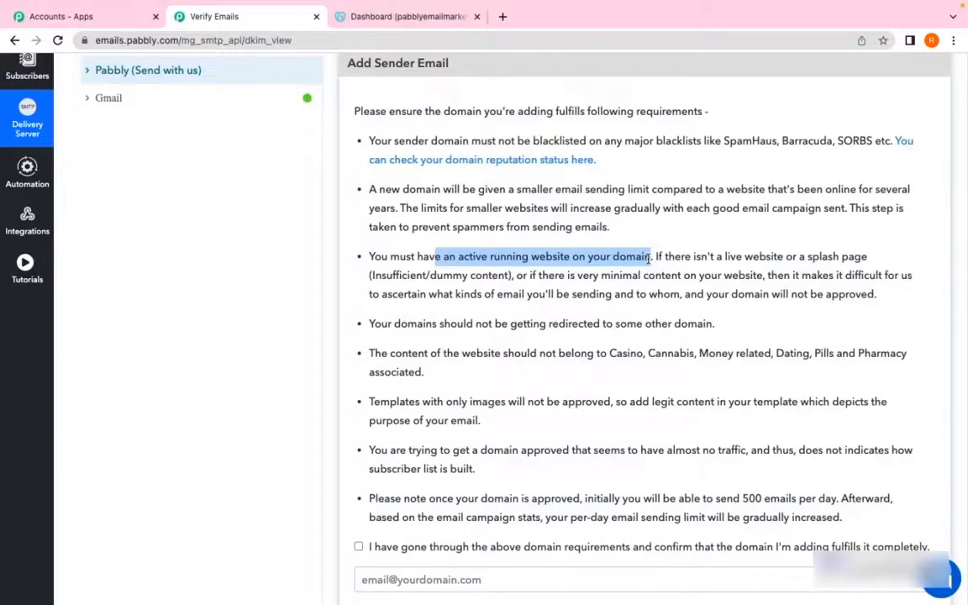
left_click_drag(380, 323, 558, 333)
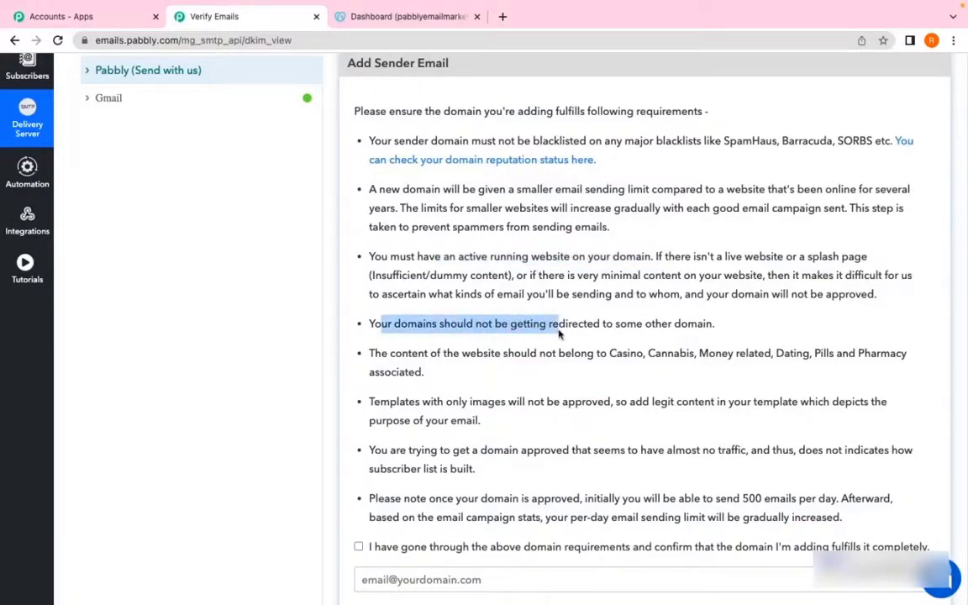
left_click_drag(411, 354, 594, 354)
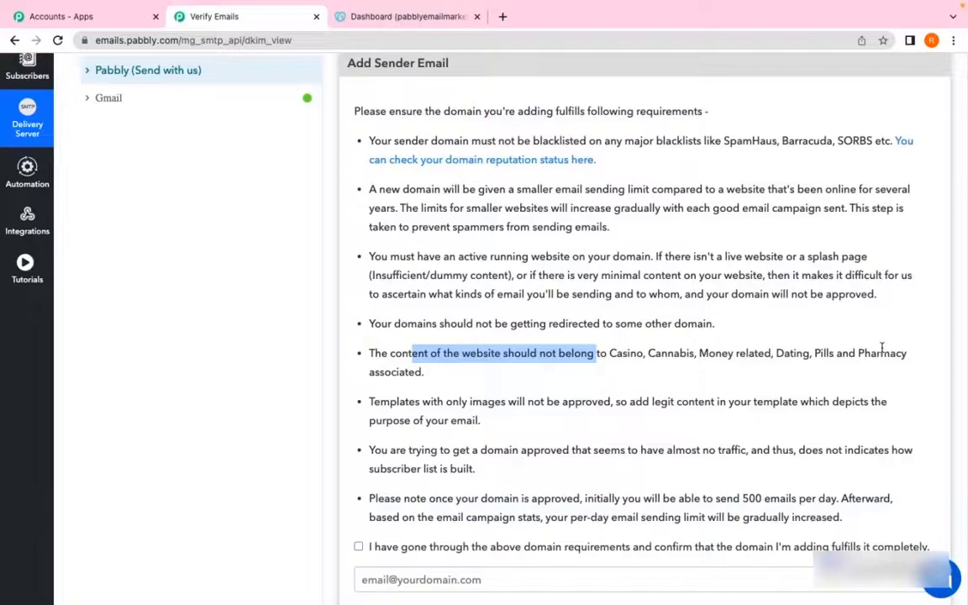
scroll(636, 430, "down", 1)
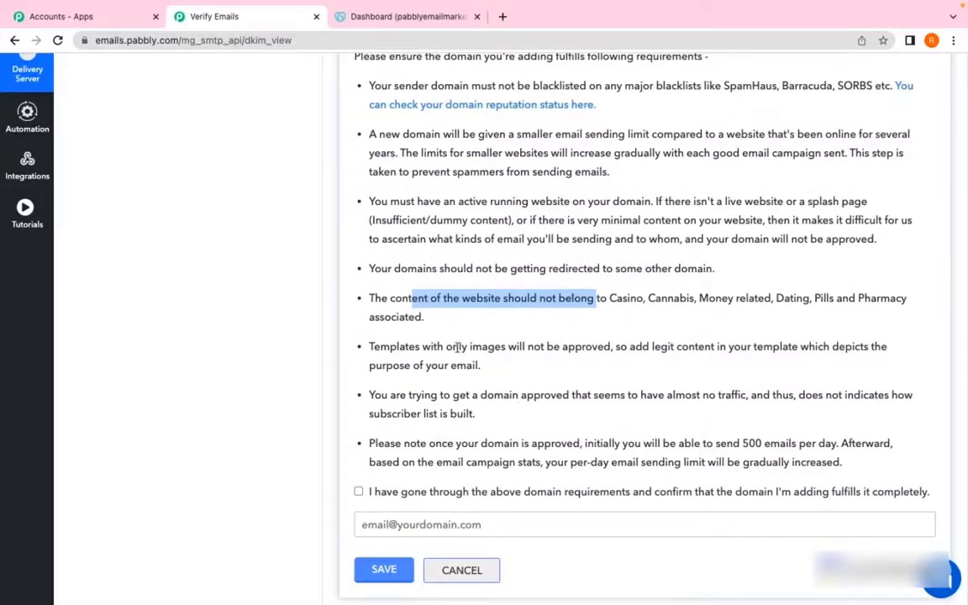
left_click_drag(458, 346, 646, 348)
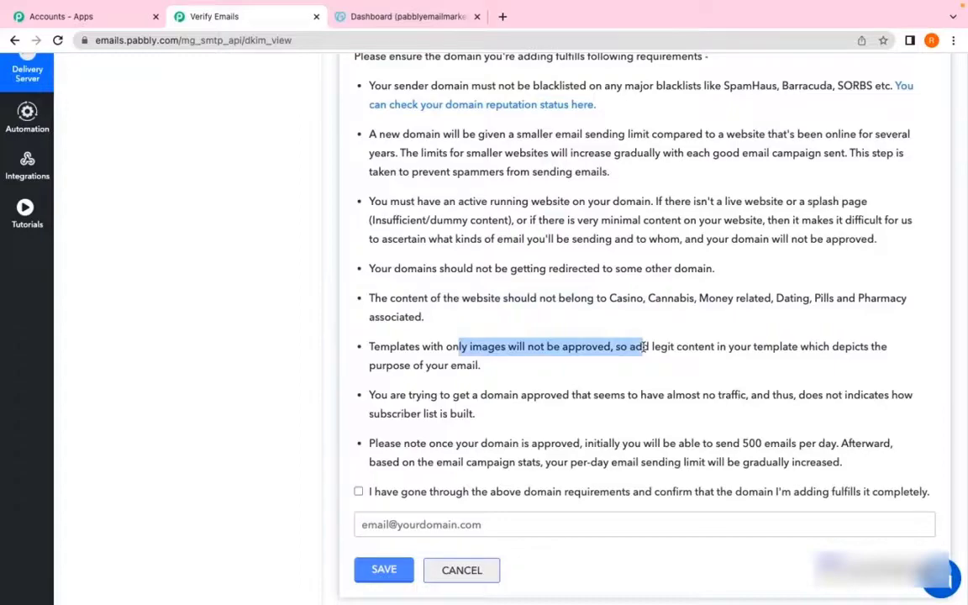
left_click(416, 389)
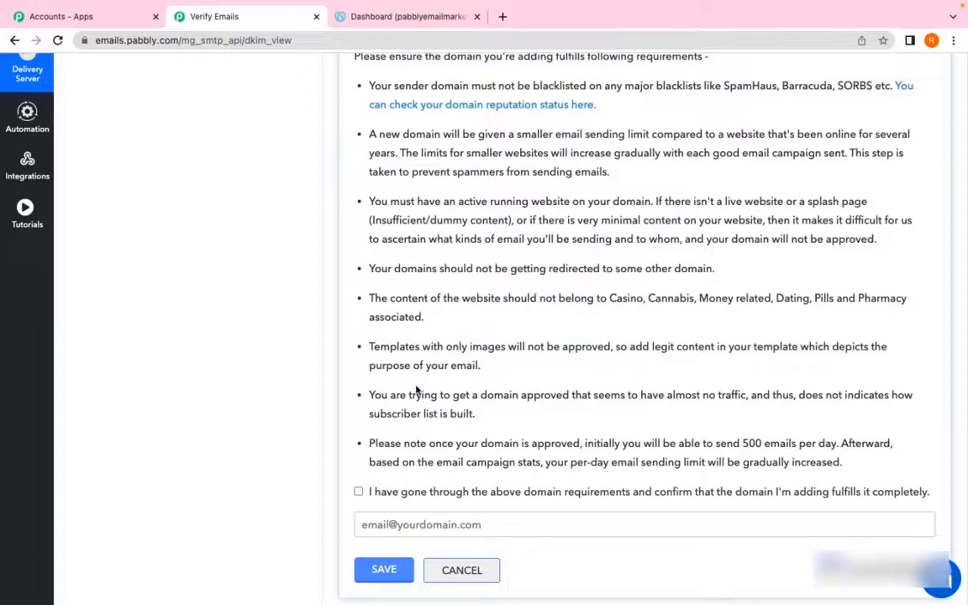
scroll(403, 361, "down", 2)
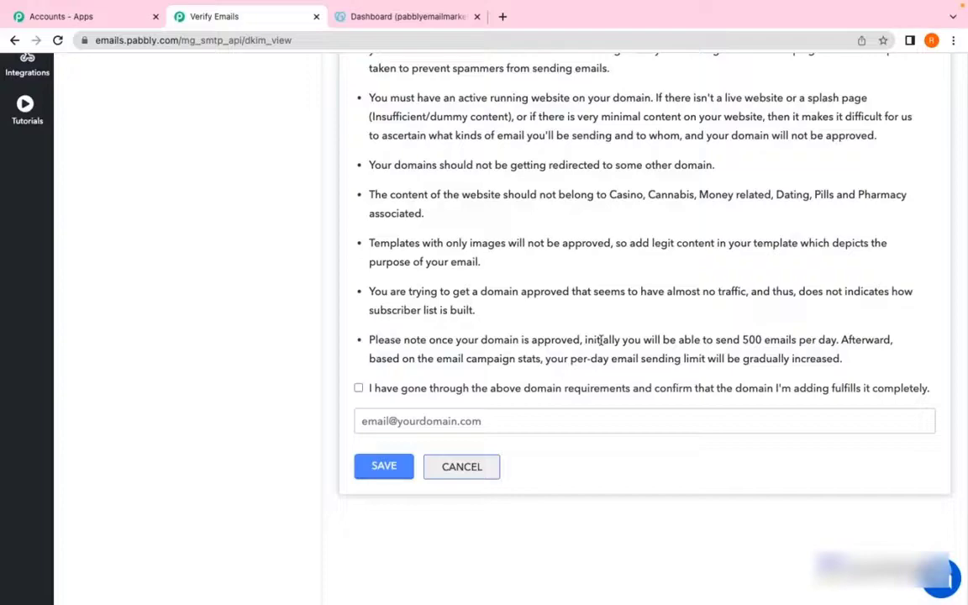
left_click_drag(602, 340, 835, 341)
left_click_drag(418, 358, 591, 353)
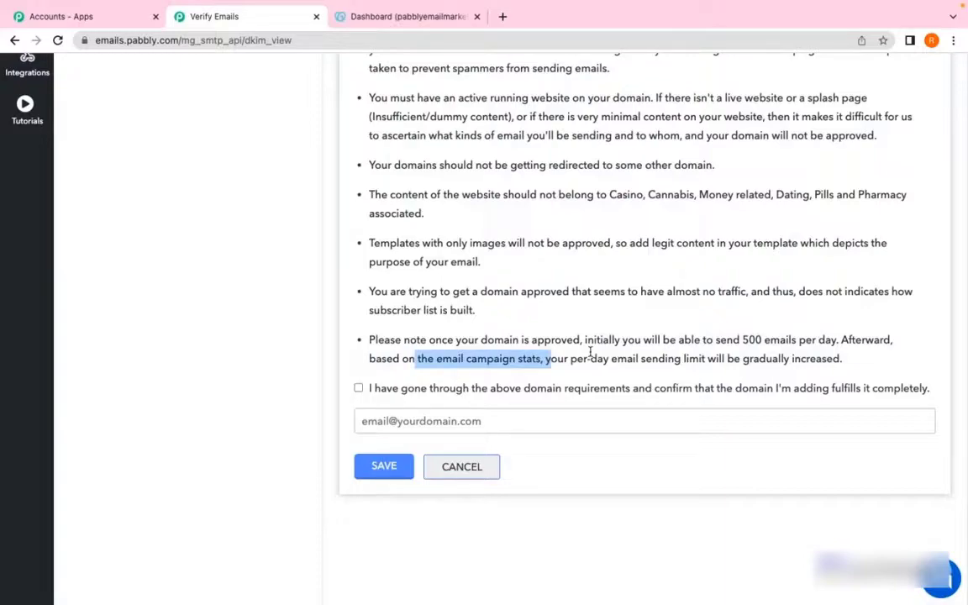
scroll(591, 353, "up", 4)
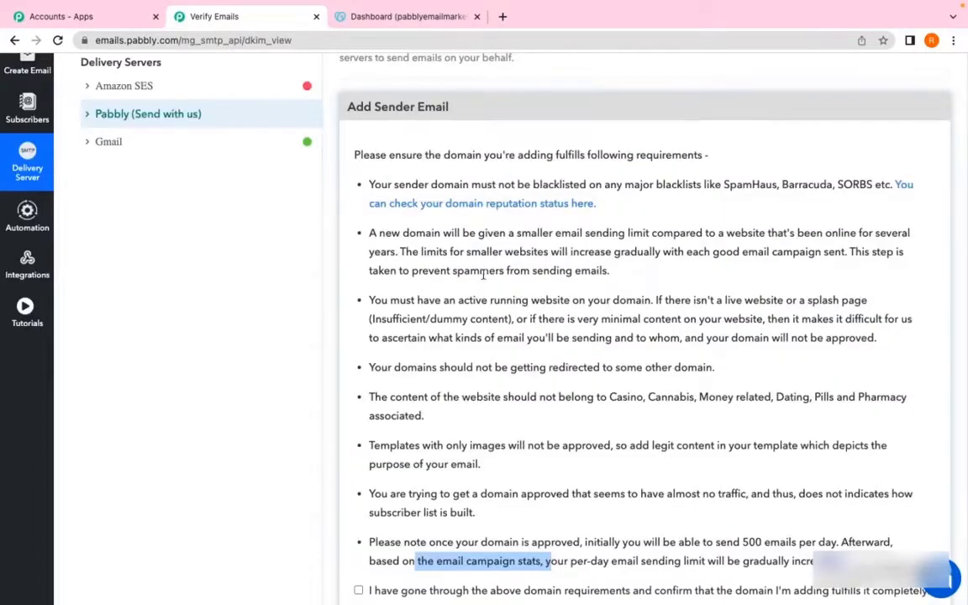
scroll(487, 277, "down", 2)
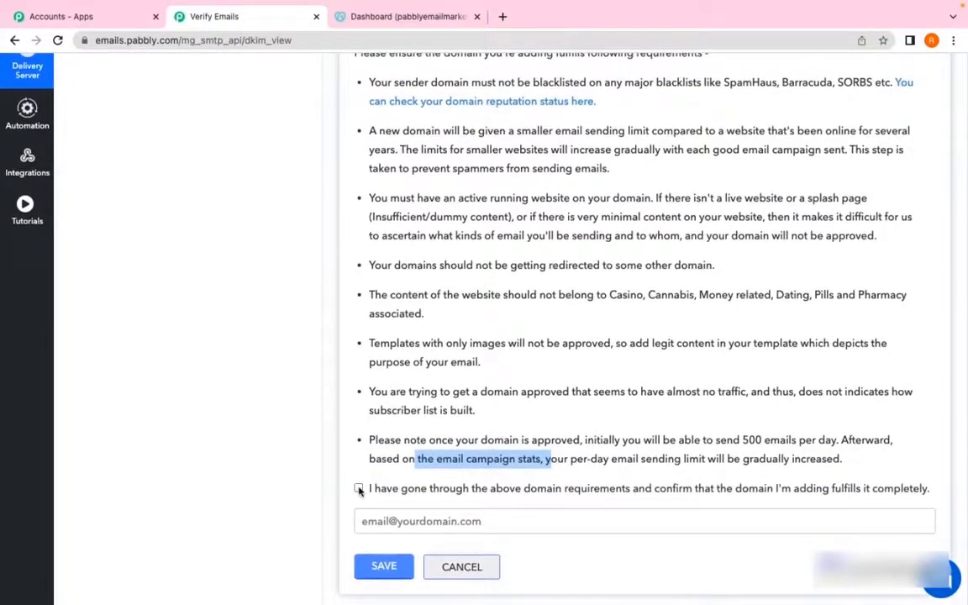
Confirm the domain meets all requirements, enter the sender email address, and save it.
left_click(359, 489)
scroll(436, 385, "up", 2)
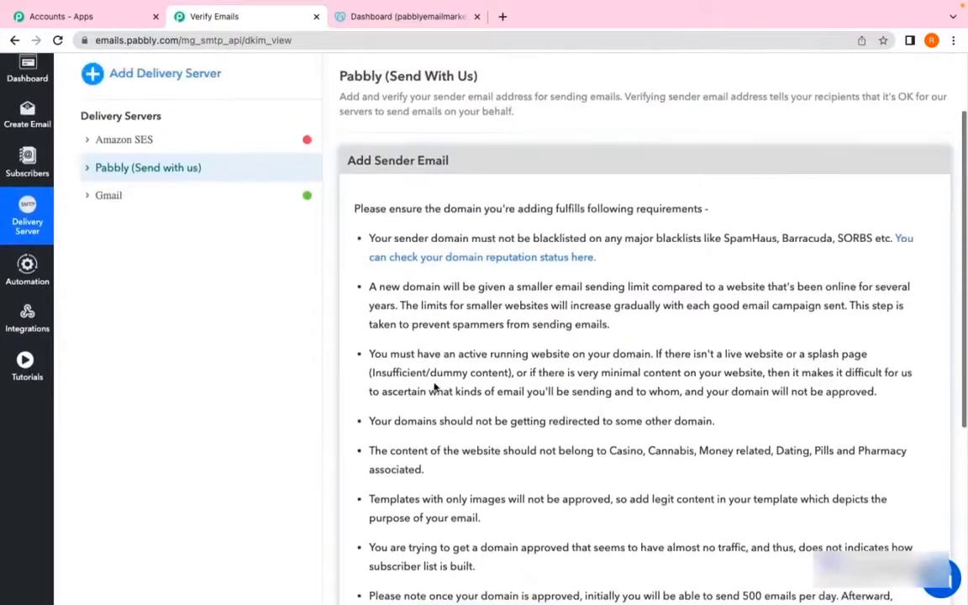
scroll(436, 387, "down", 2)
left_click(370, 545)
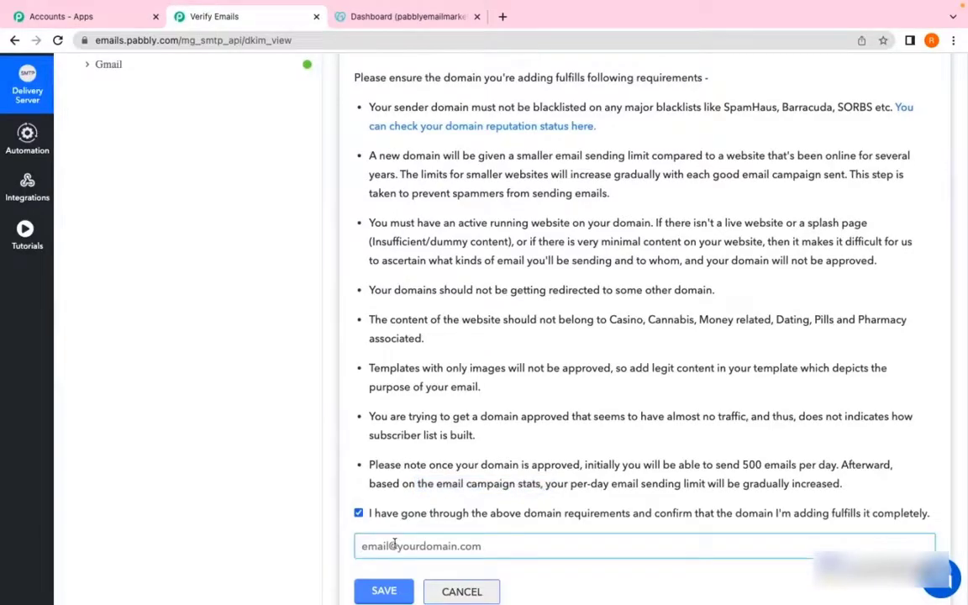
type("no")
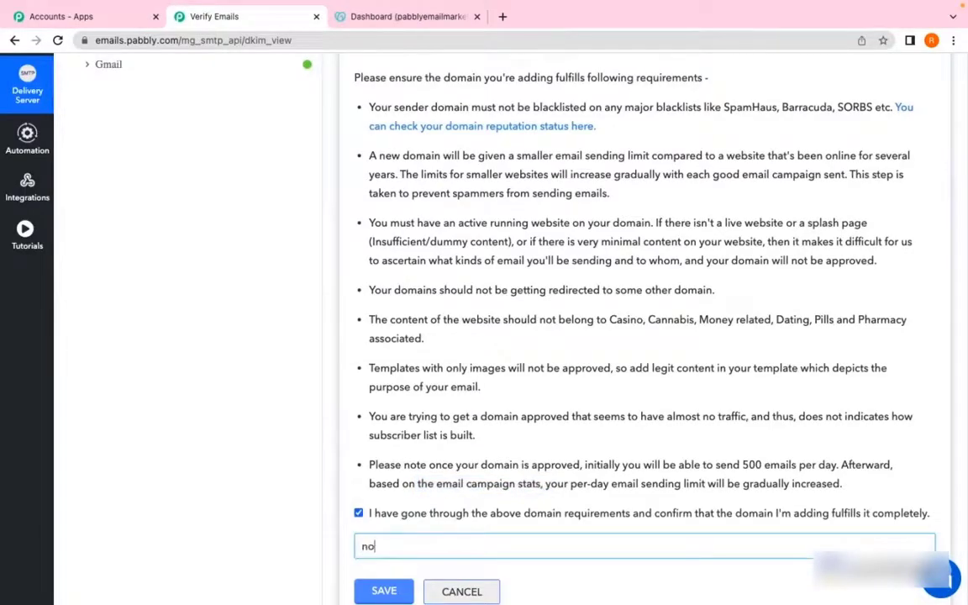
type("r")
scroll(484, 336, "down", 2)
left_click(380, 481)
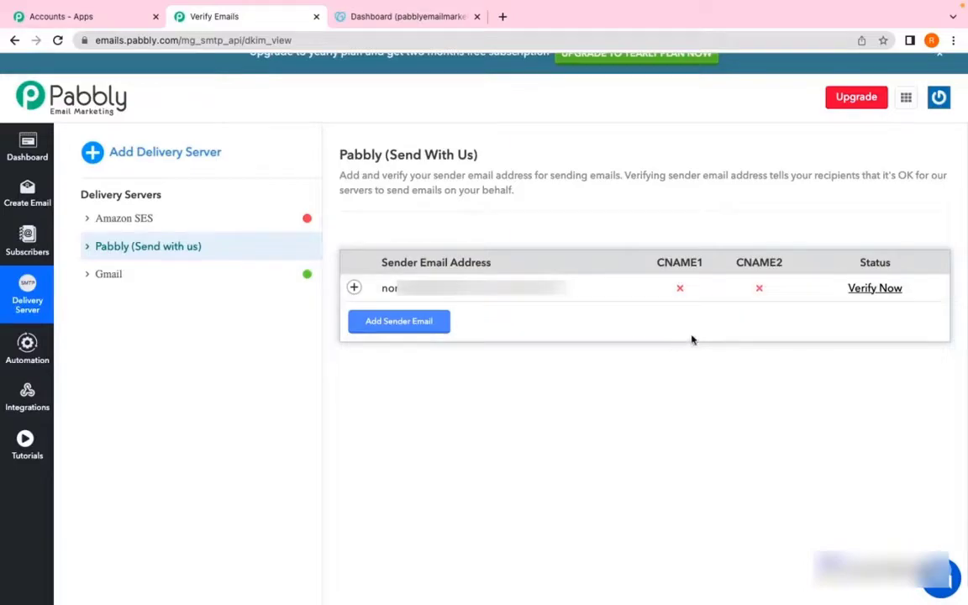
Expand the new sender's CNAME verification steps and review the DNS provider instructions.
left_click(411, 330)
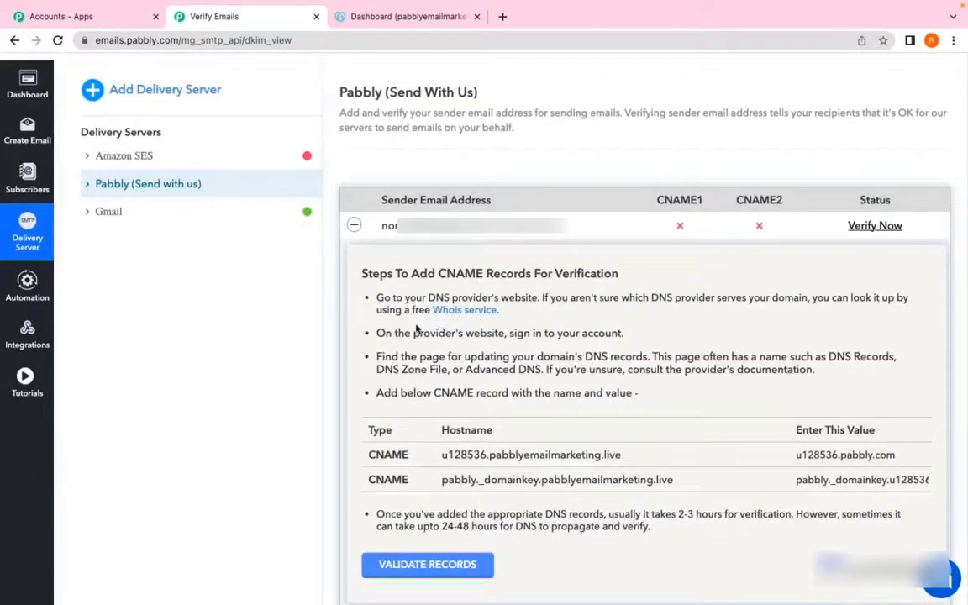
left_click_drag(392, 298, 567, 298)
scroll(476, 422, "down", 2)
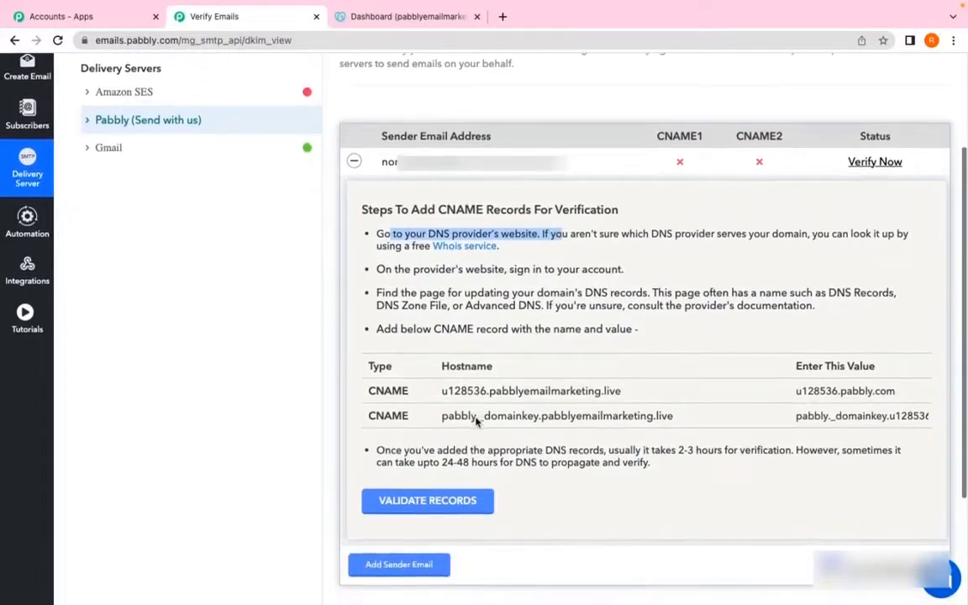
scroll(476, 421, "up", 2)
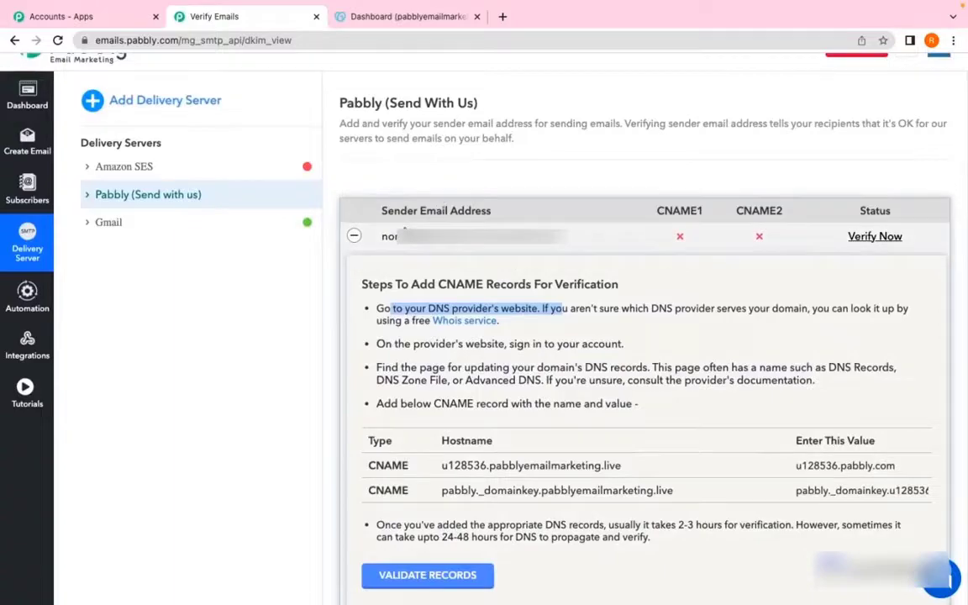
left_click_drag(380, 237, 552, 248)
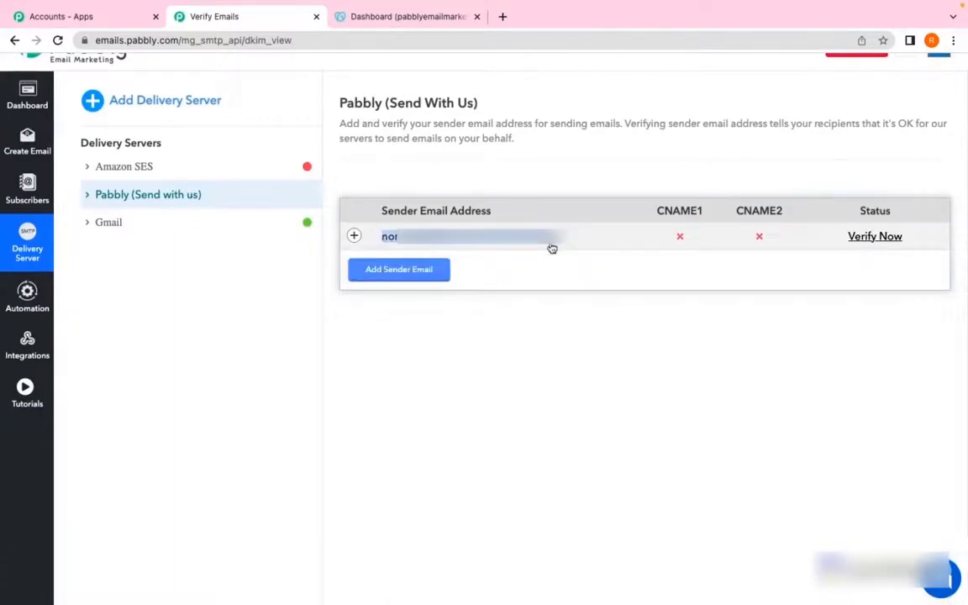
left_click(573, 243)
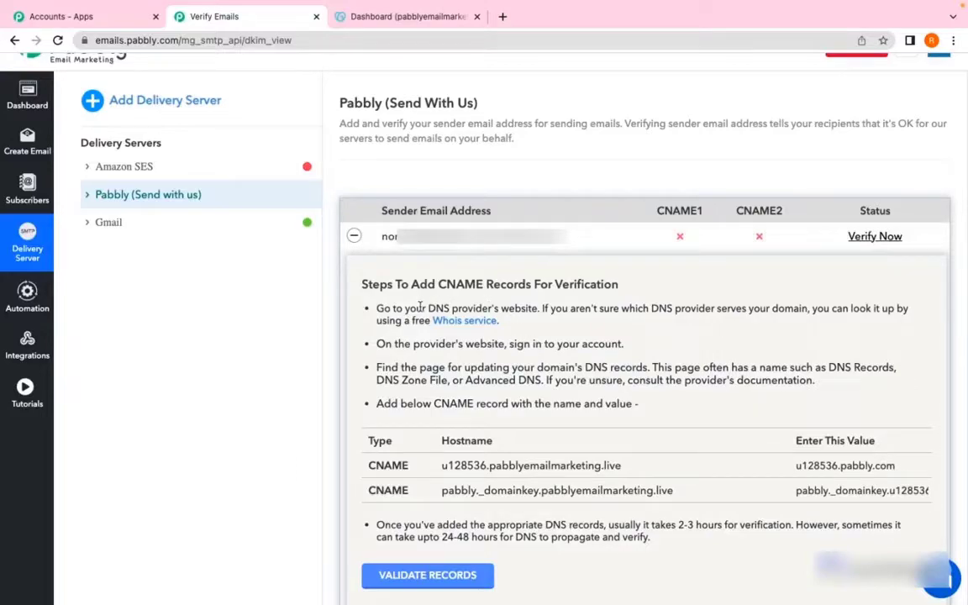
left_click_drag(425, 309, 542, 308)
Go from the GoDaddy dashboard through Manage My Products to DNS settings for pabblyemailmarketing.live.
left_click(403, 25)
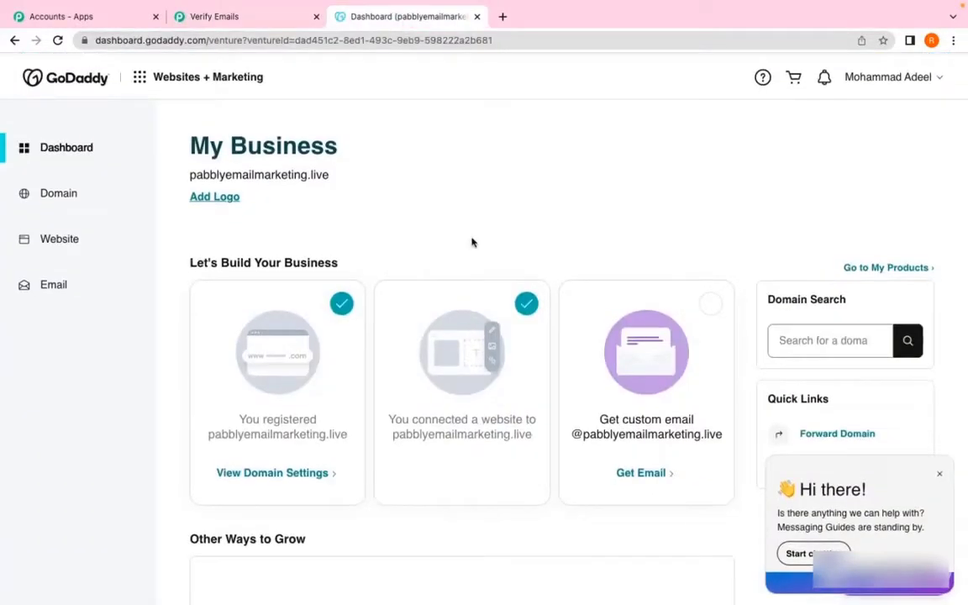
left_click(140, 78)
left_click(144, 117)
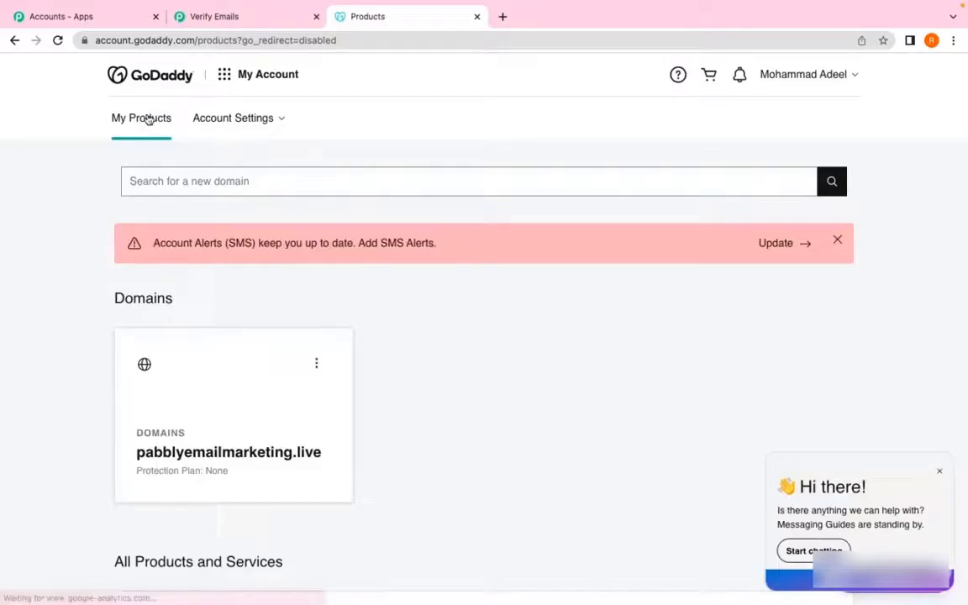
scroll(832, 374, "down", 5)
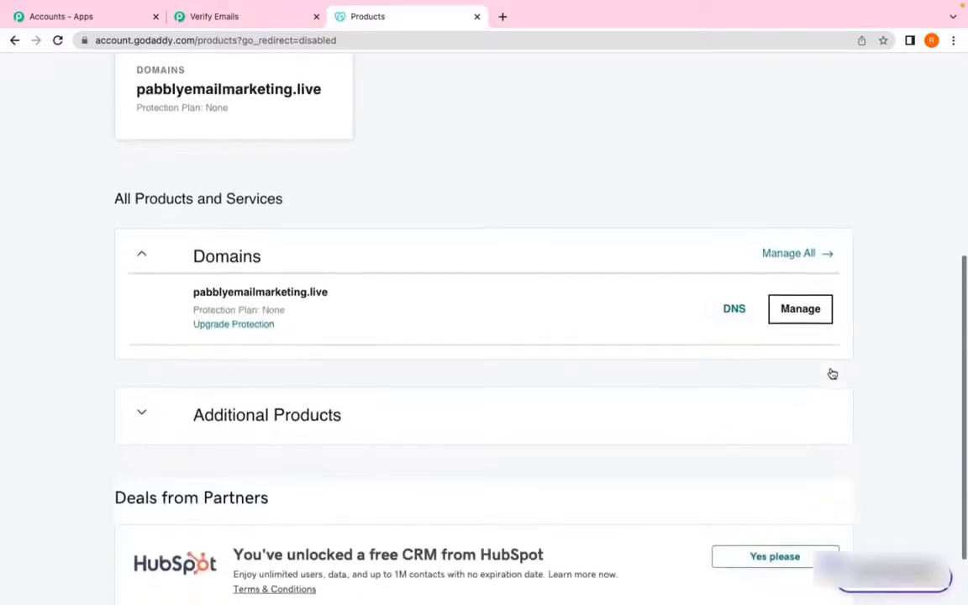
left_click(734, 309)
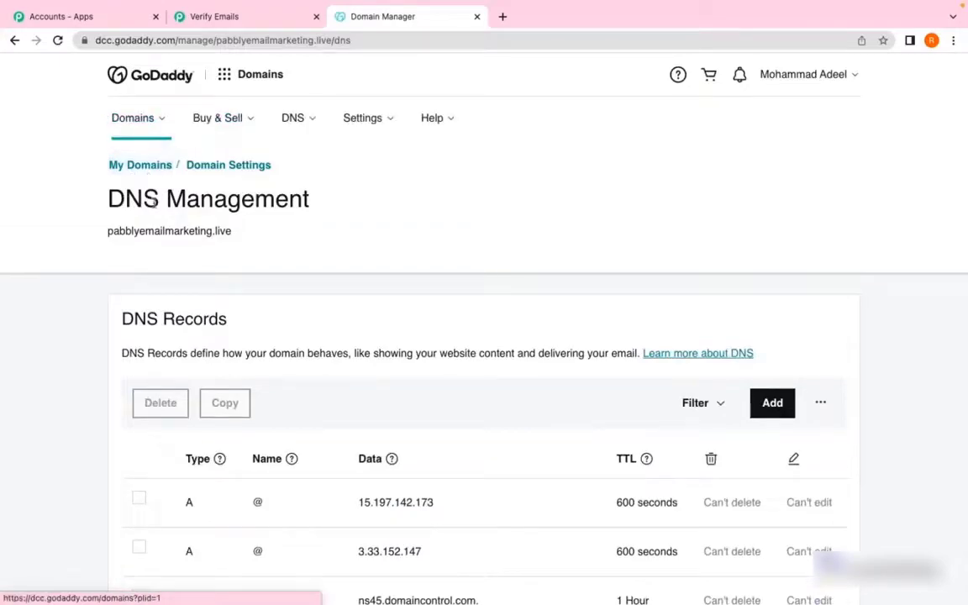
scroll(84, 173, "down", 1)
left_click_drag(53, 156, 254, 182)
Start a new GoDaddy DNS record and set its type to CNAME.
left_click(283, 175)
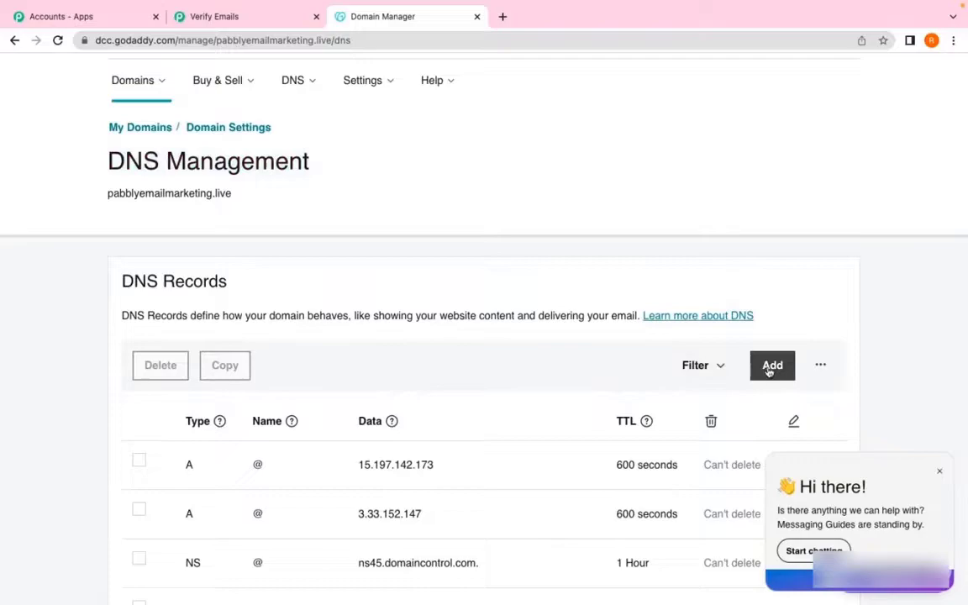
left_click(769, 367)
left_click(220, 480)
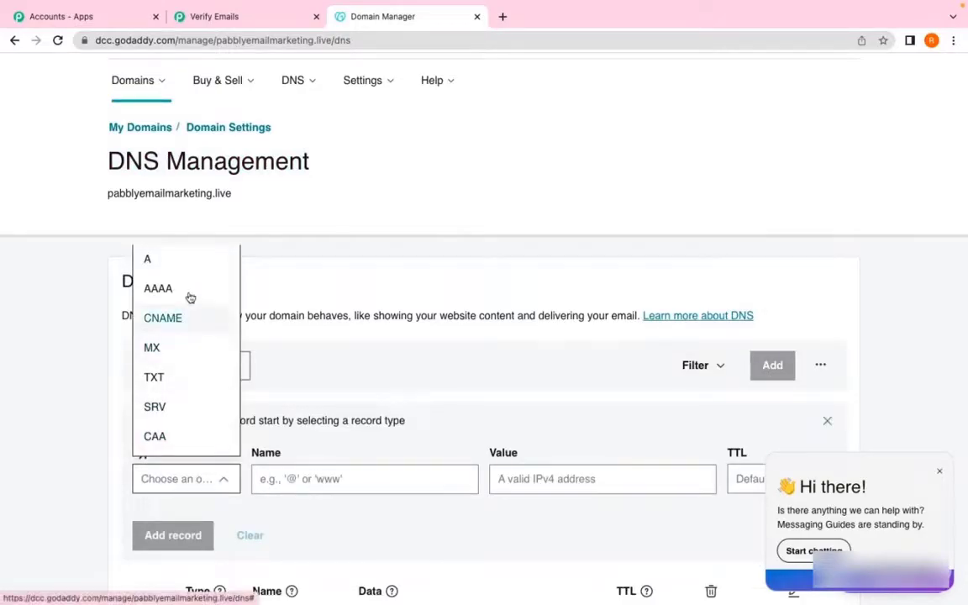
left_click(221, 19)
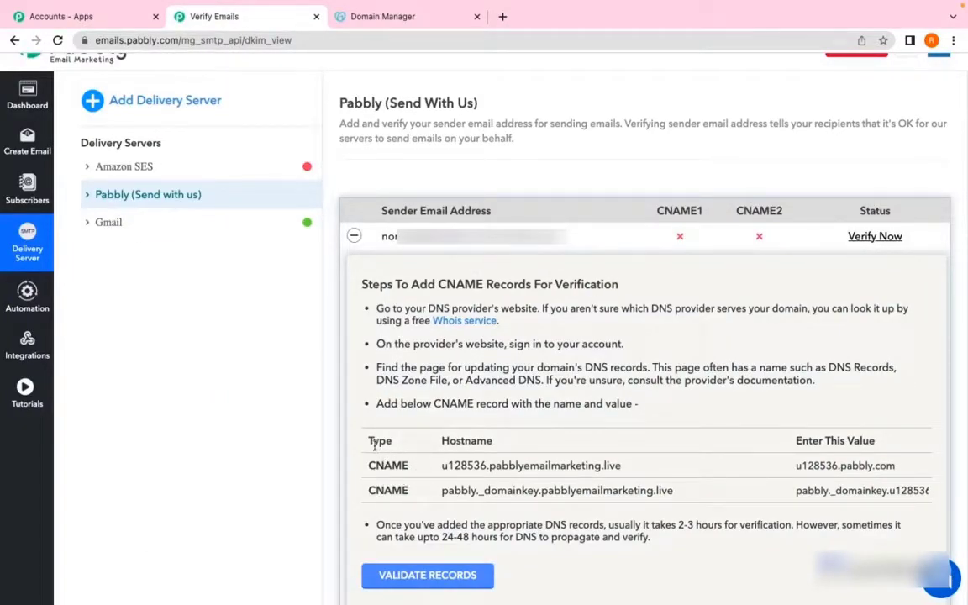
left_click(336, 18)
left_click(171, 324)
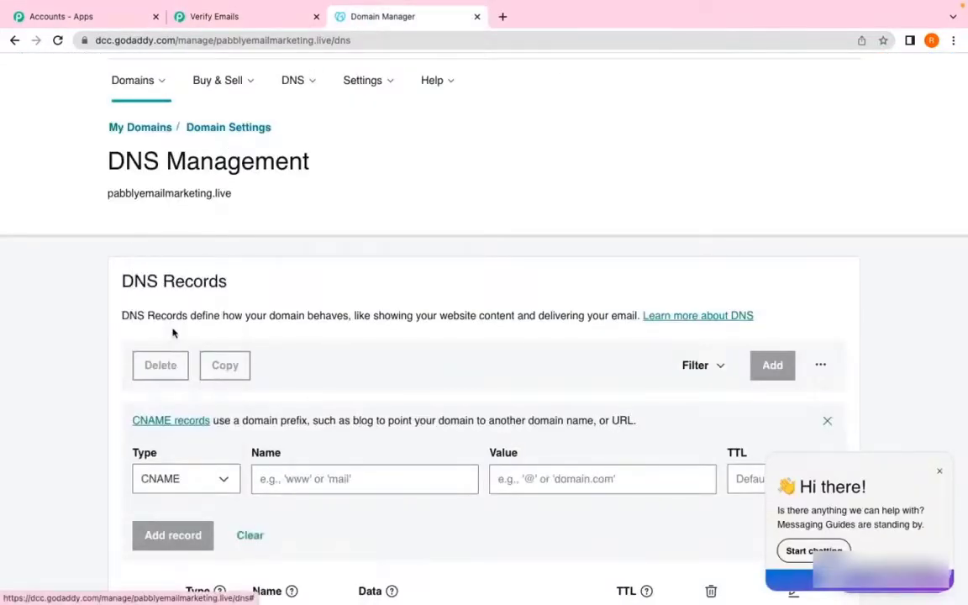
Select the u128536 prefix of the first CNAME hostname in Pabbly's instructions.
left_click(268, 25)
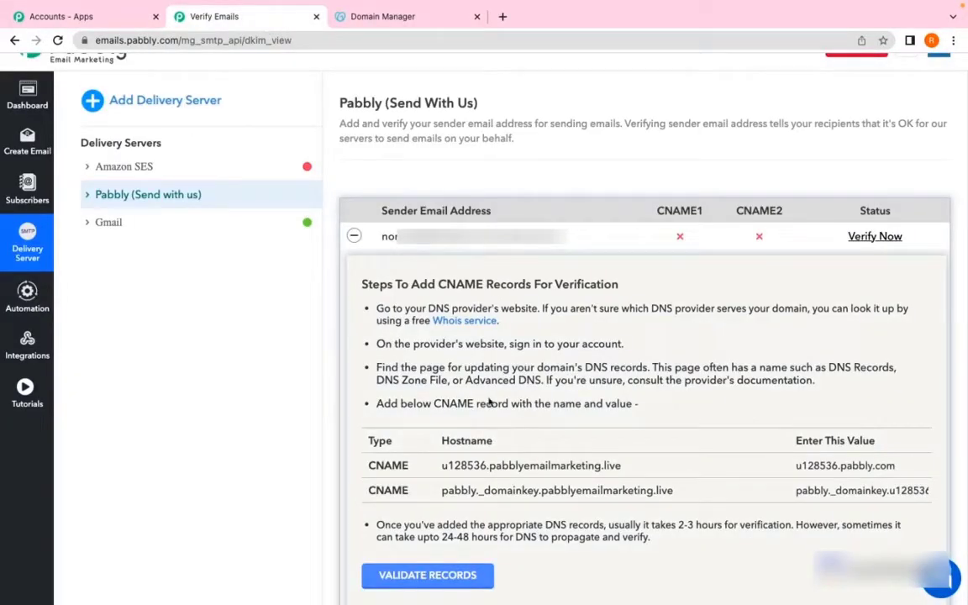
left_click_drag(443, 464, 486, 464)
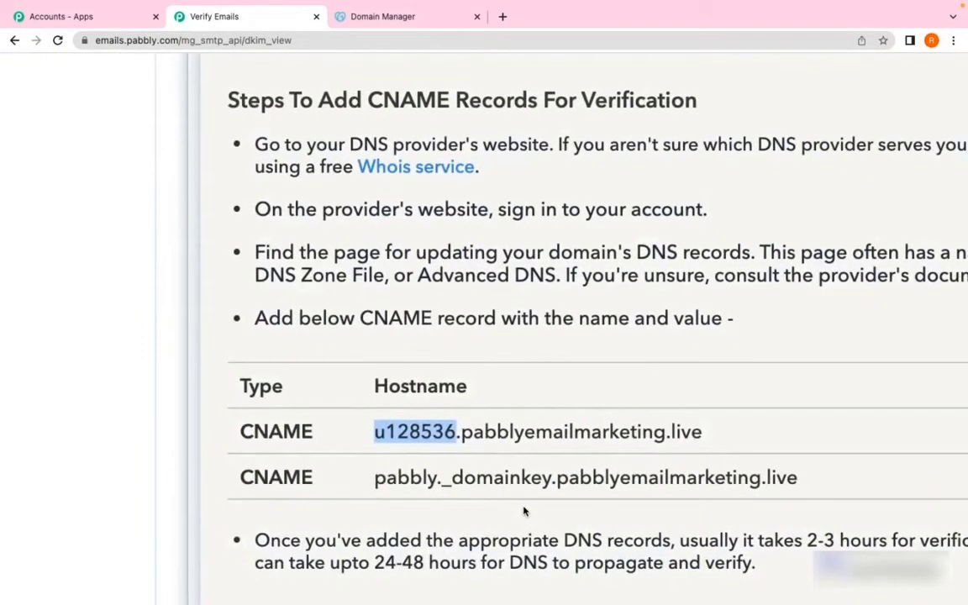
left_click(439, 430)
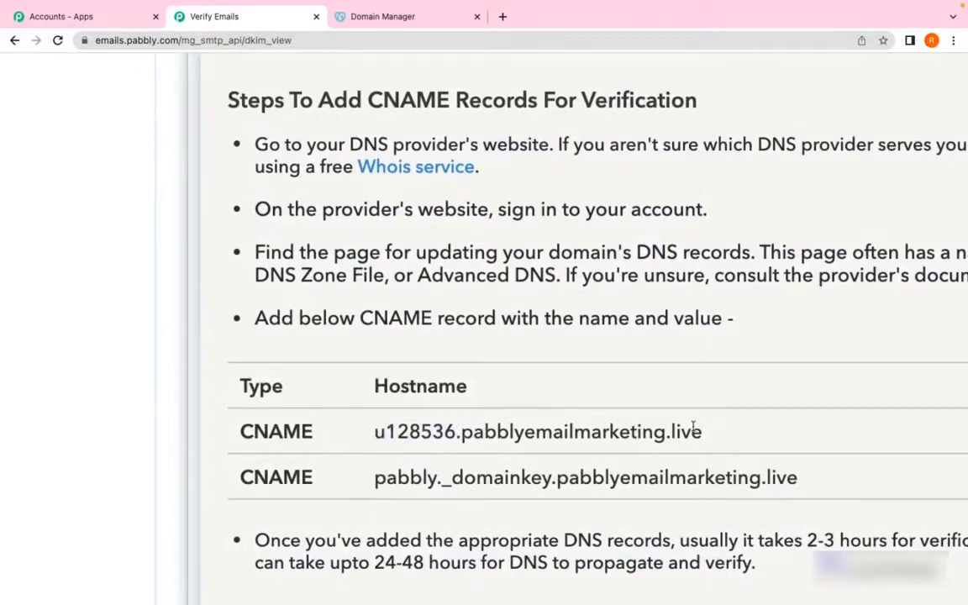
left_click_drag(702, 431, 461, 431)
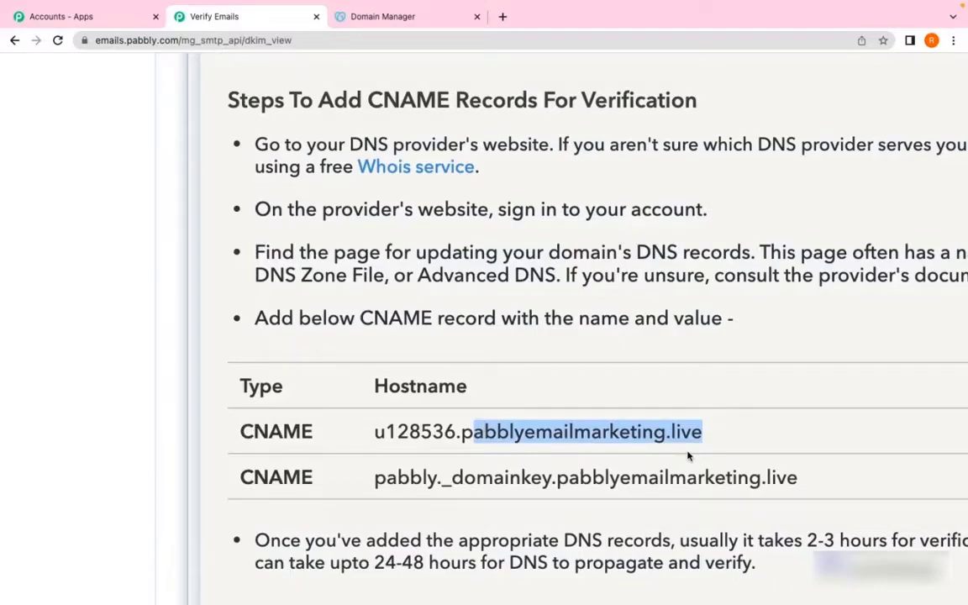
left_click(634, 431)
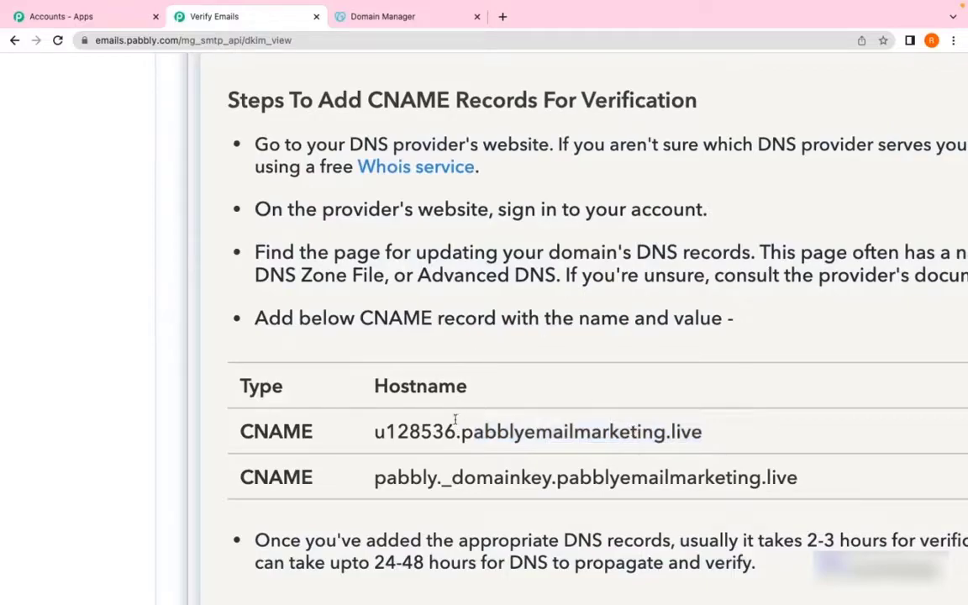
left_click_drag(456, 431, 375, 431)
key("ctrl+c")
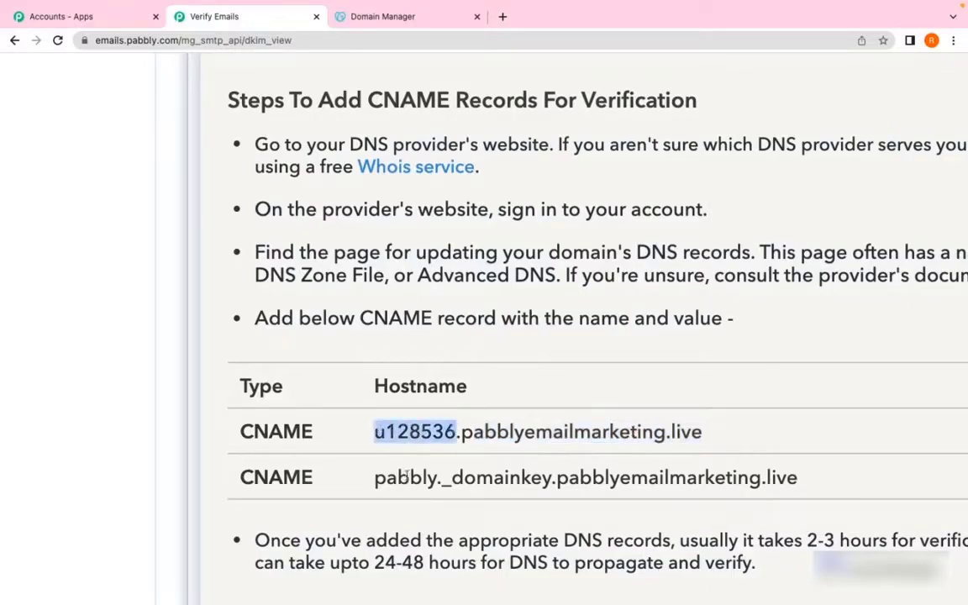
Add a CNAME record named u128536 with value u128536.pabbly.com in GoDaddy.
key("ctrl+Tab")
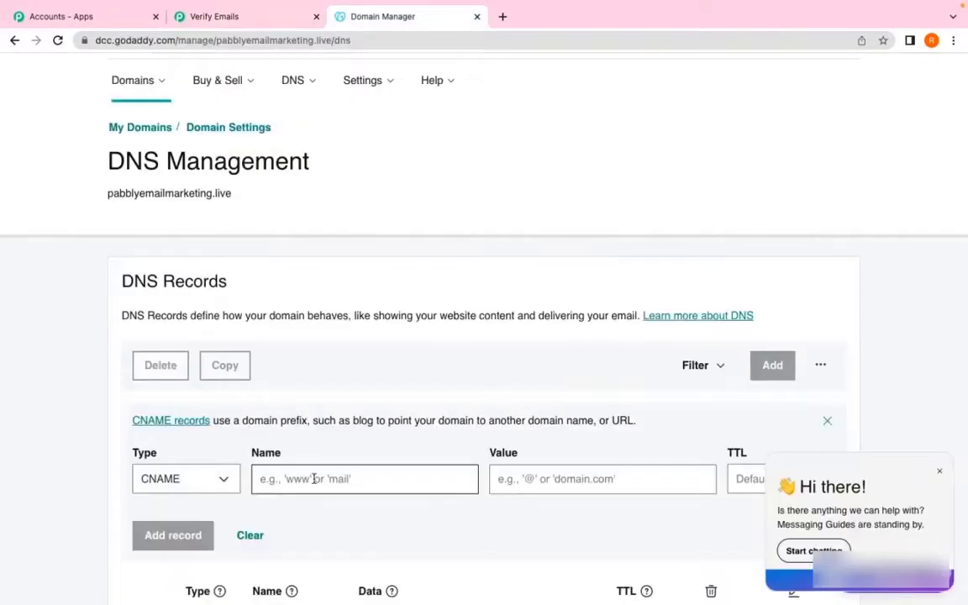
left_click(314, 478)
key("ctrl+v")
left_click(244, 16)
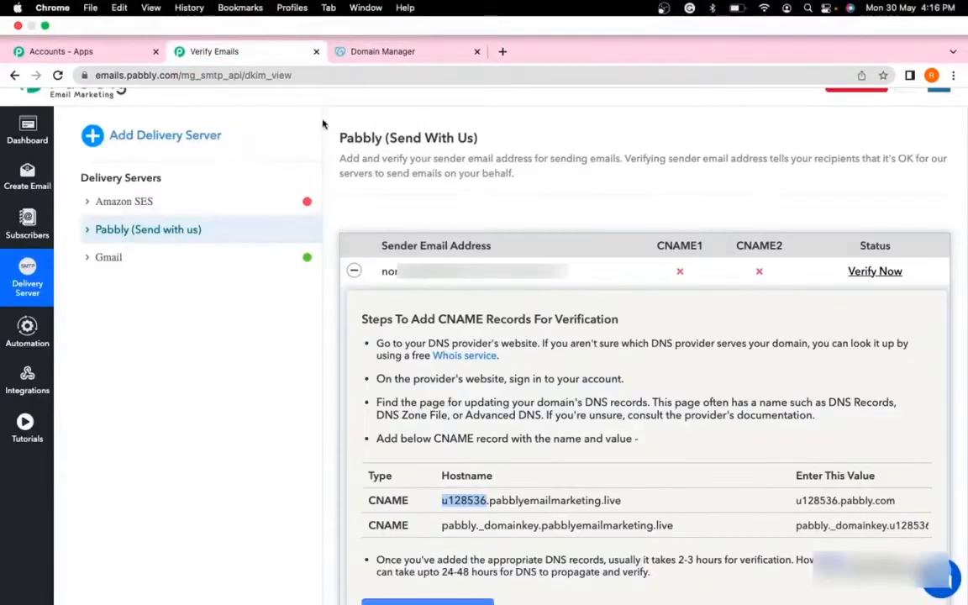
triple_click(828, 501)
key("super+c")
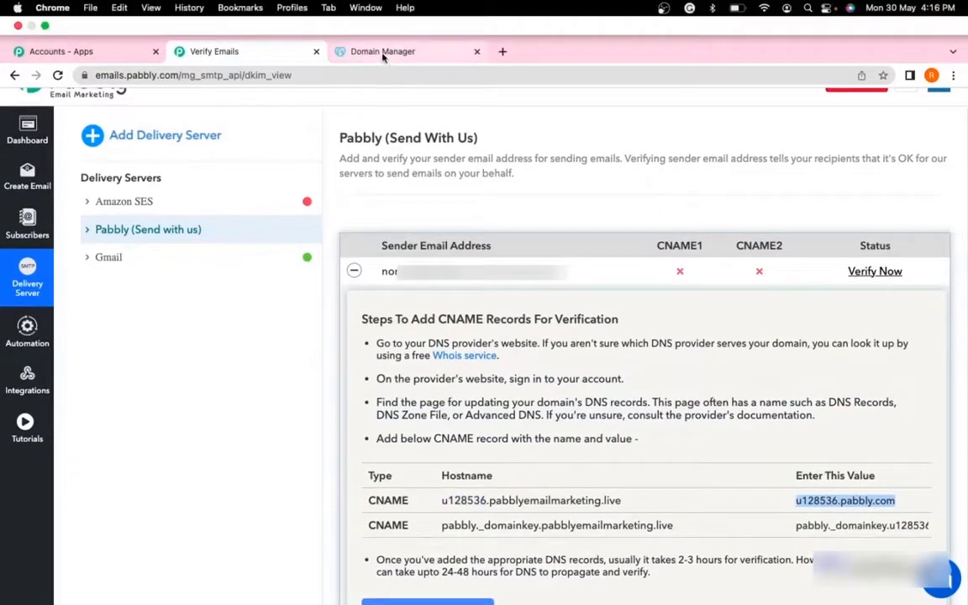
left_click(382, 16)
key("Tab")
key("super+v")
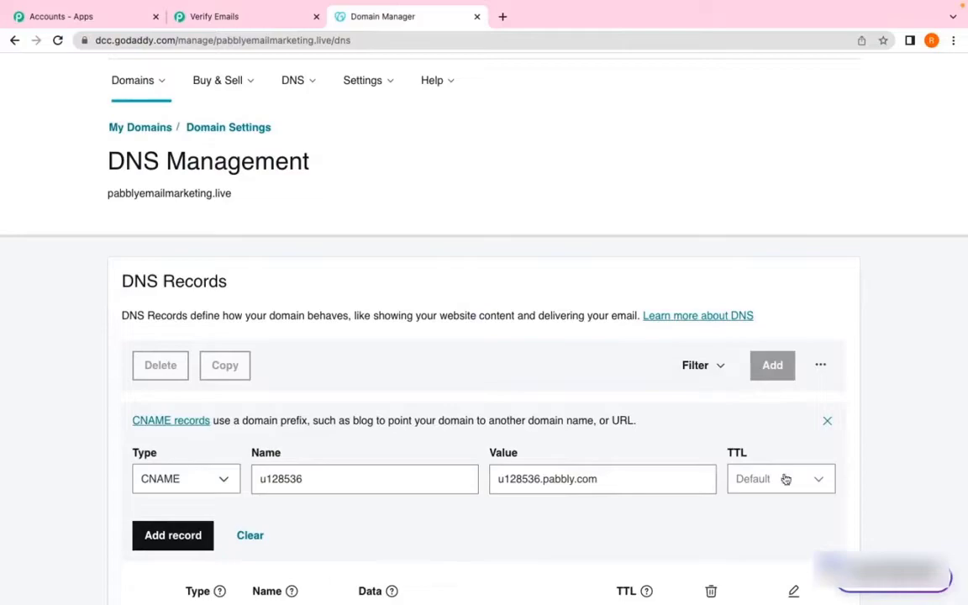
left_click(172, 540)
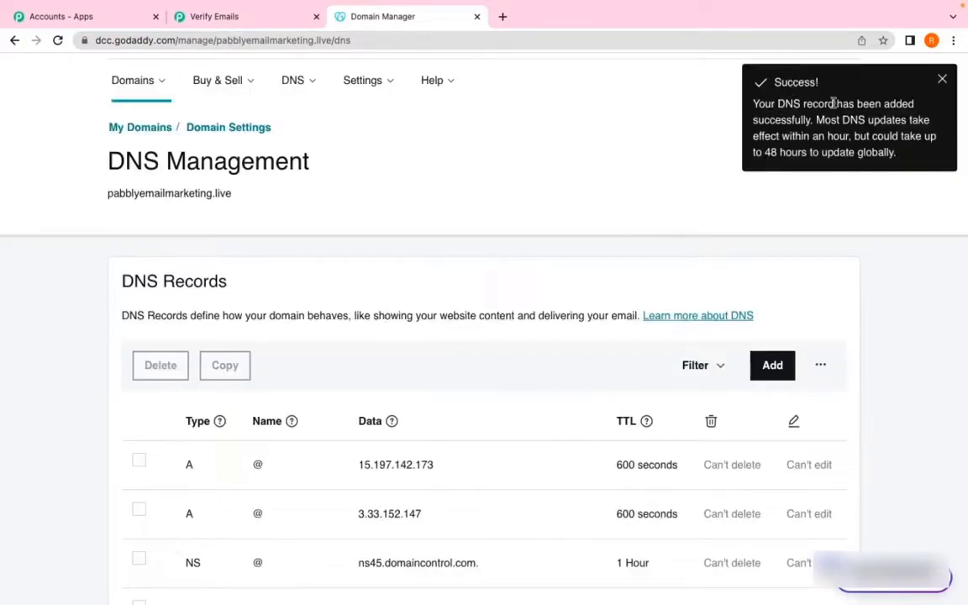
Dismiss the success notice and start a second GoDaddy DNS record of type CNAME.
left_click(940, 82)
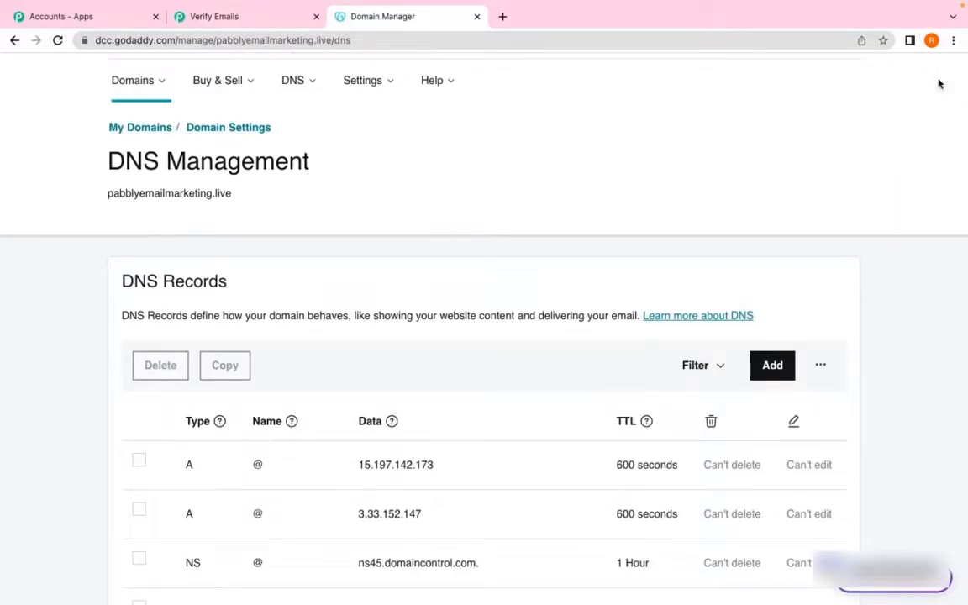
left_click(214, 16)
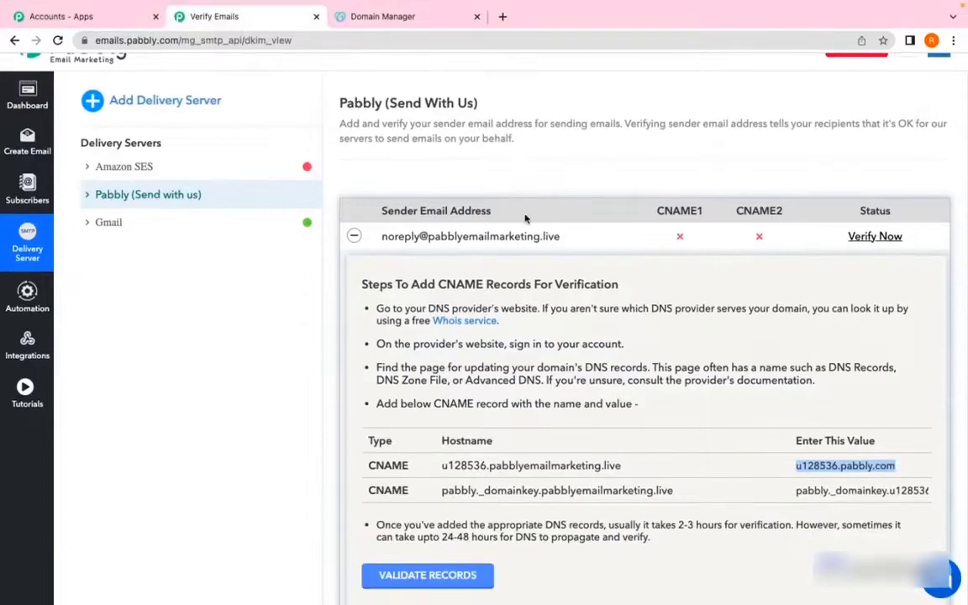
left_click(353, 16)
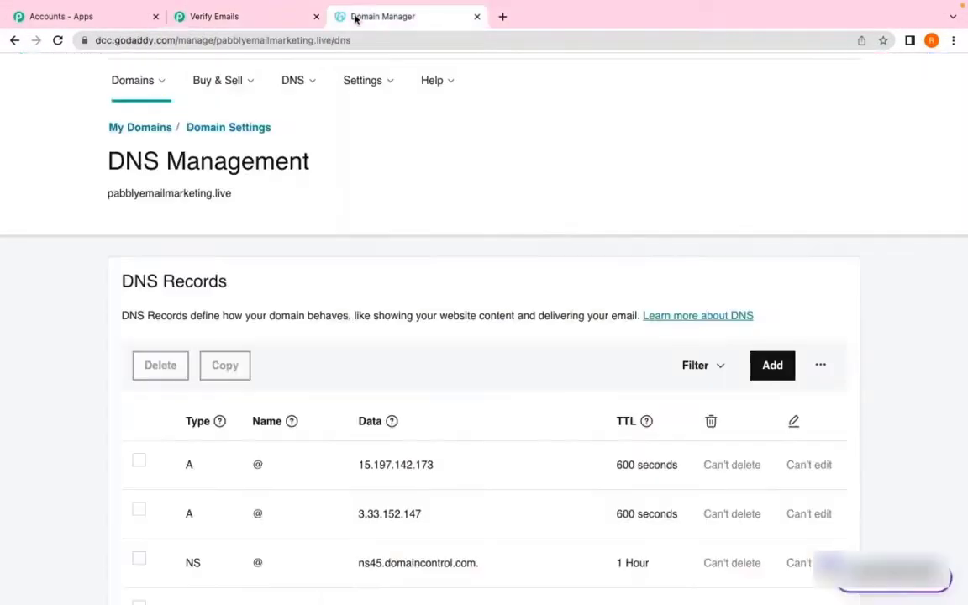
left_click(769, 366)
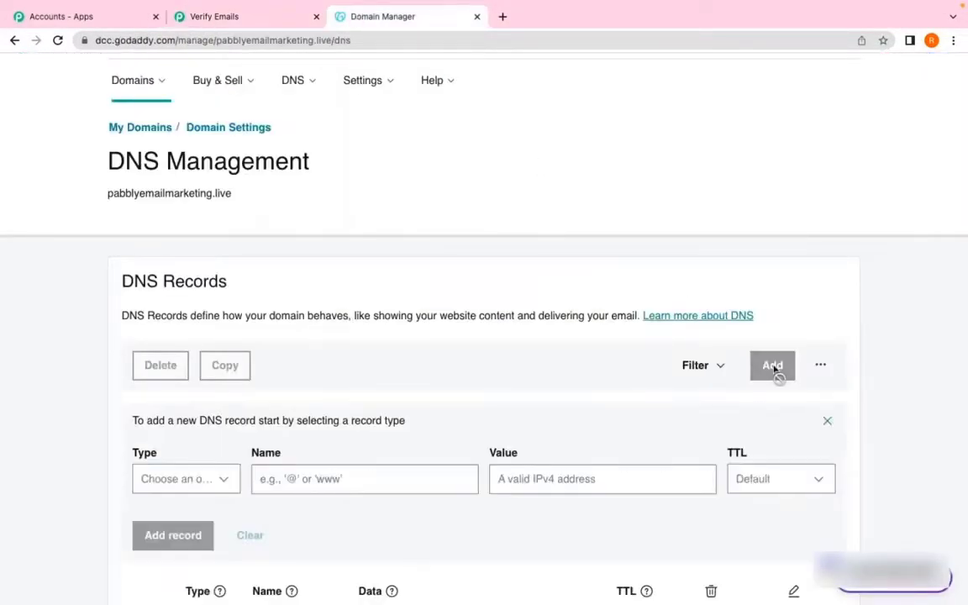
left_click(166, 483)
left_click(163, 318)
Name the new CNAME record pabbly._domainkey, copied from Pabbly's second hostname.
left_click(320, 478)
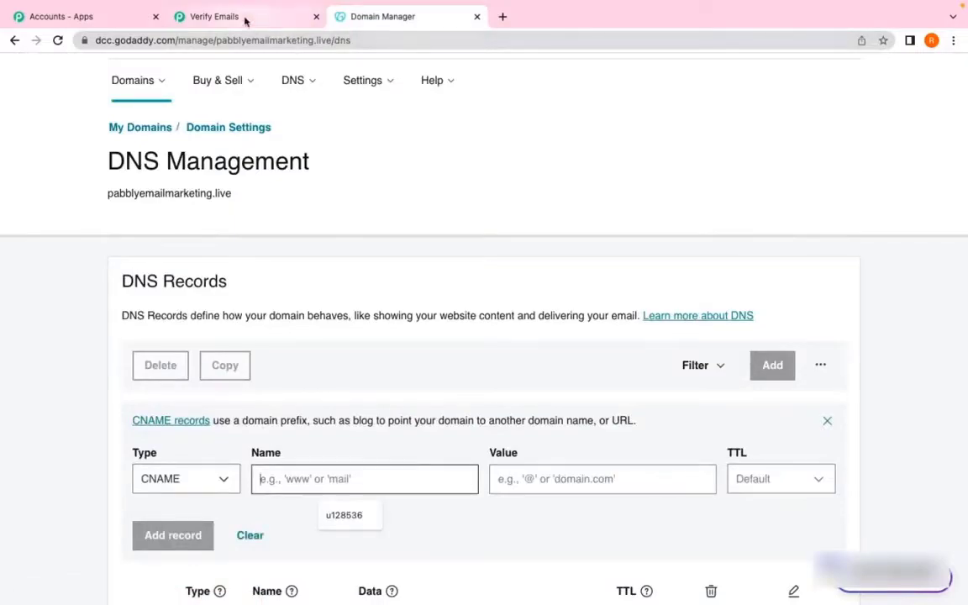
left_click(215, 16)
left_click_drag(496, 502, 541, 492)
key("ctrl+c")
key("ctrl+Tab")
key("ctrl+v")
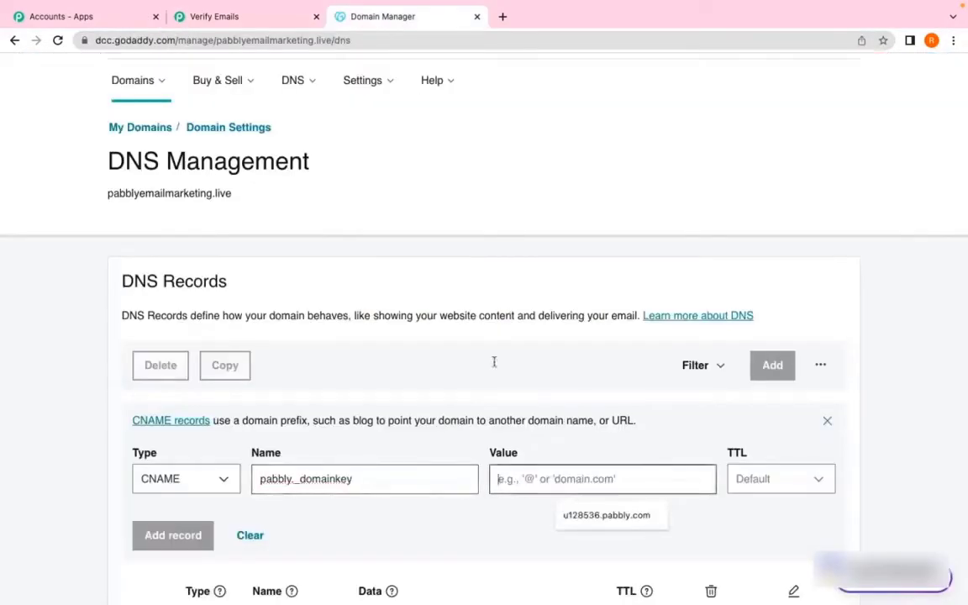
Copy the full second CNAME value pabbly._domainkey.u128536.pabbly.com from Pabbly.
left_click(249, 18)
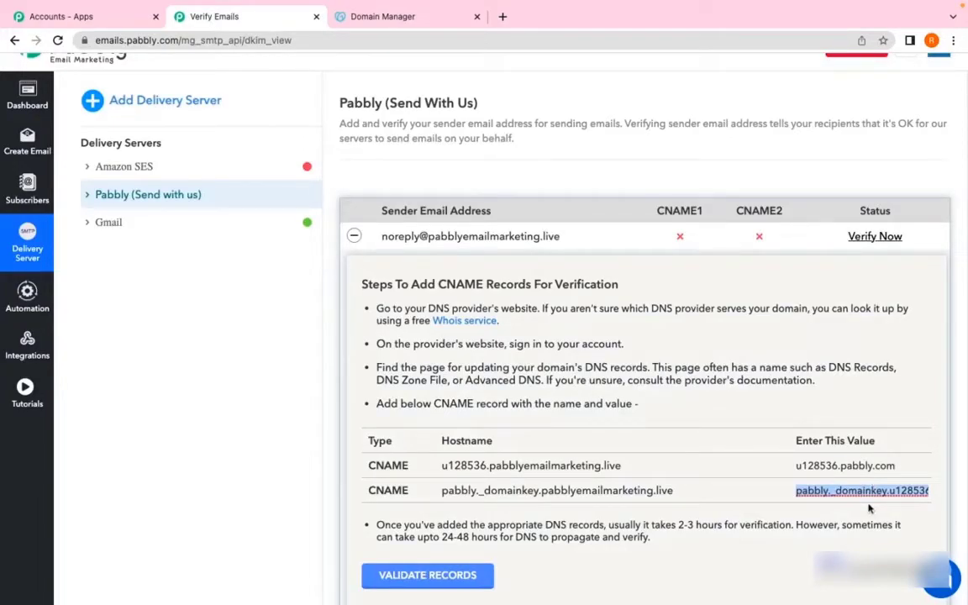
left_click(813, 508)
scroll(913, 494, "up", 5)
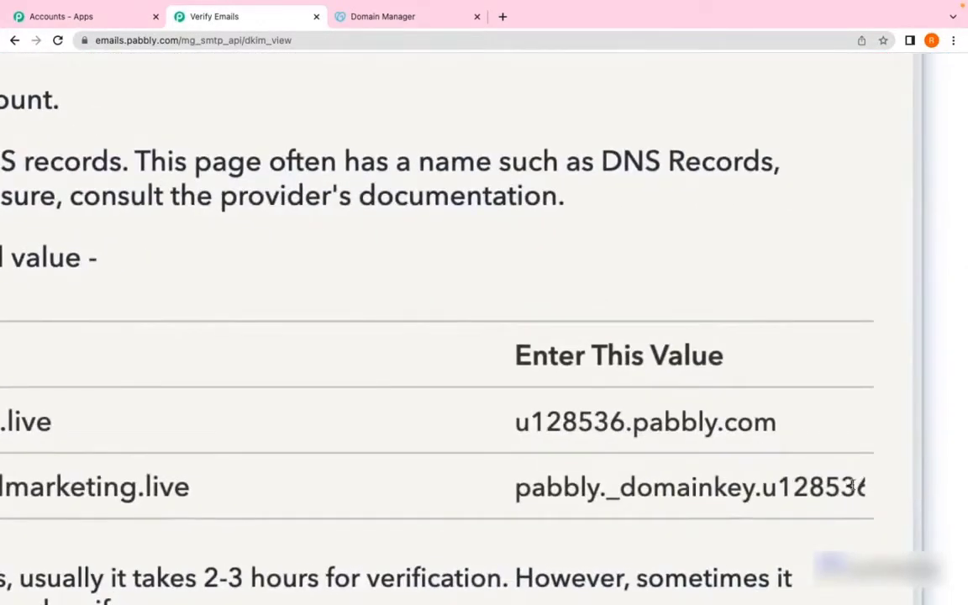
scroll(910, 491, "right", 3)
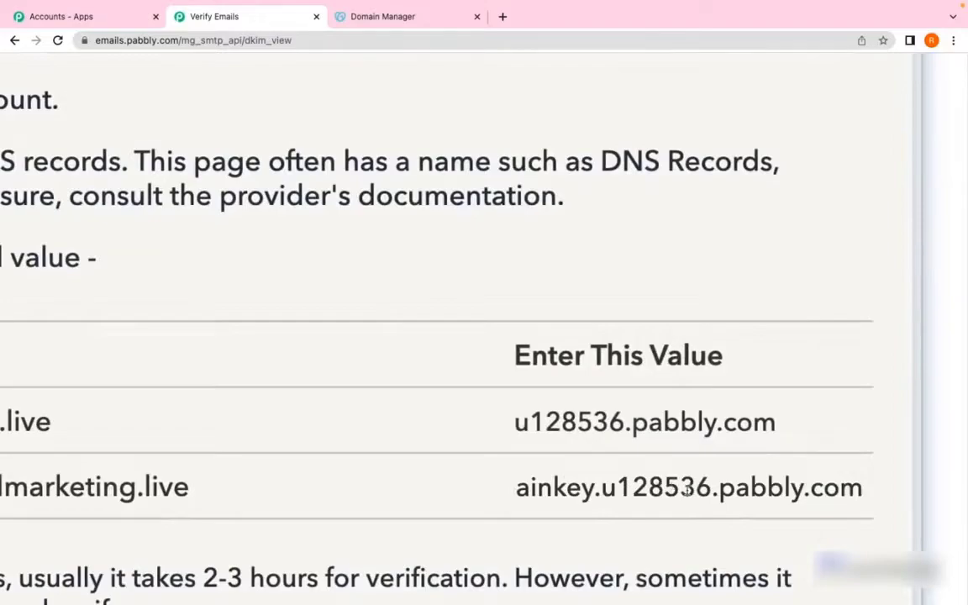
scroll(672, 487, "left", 3)
scroll(706, 489, "down", 5)
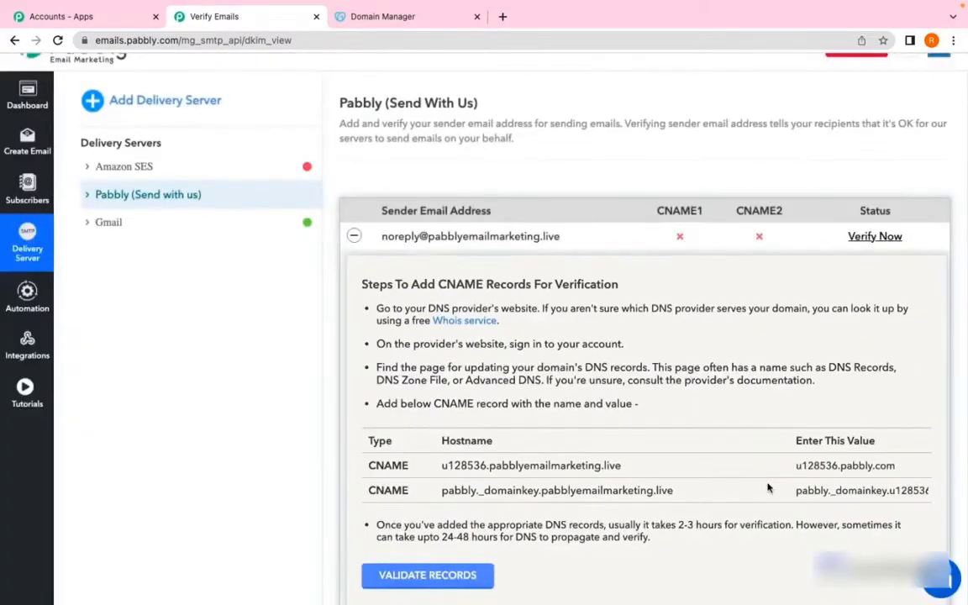
scroll(866, 493, "right", 3)
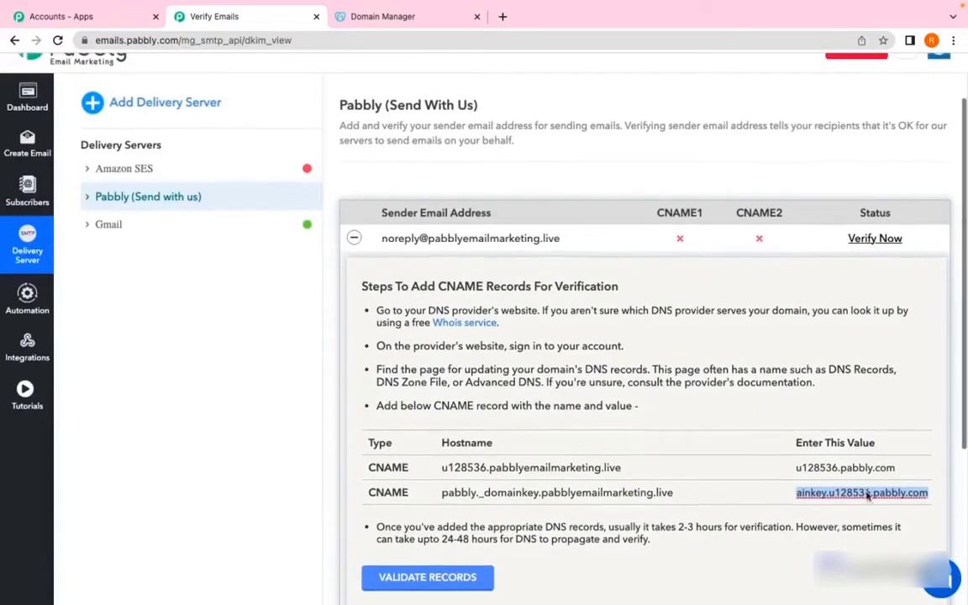
right_click(866, 493)
left_click(731, 497)
Paste pabbly._domainkey.u128536.pabbly.com as the record value and save the second CNAME record.
key("ctrl+Tab")
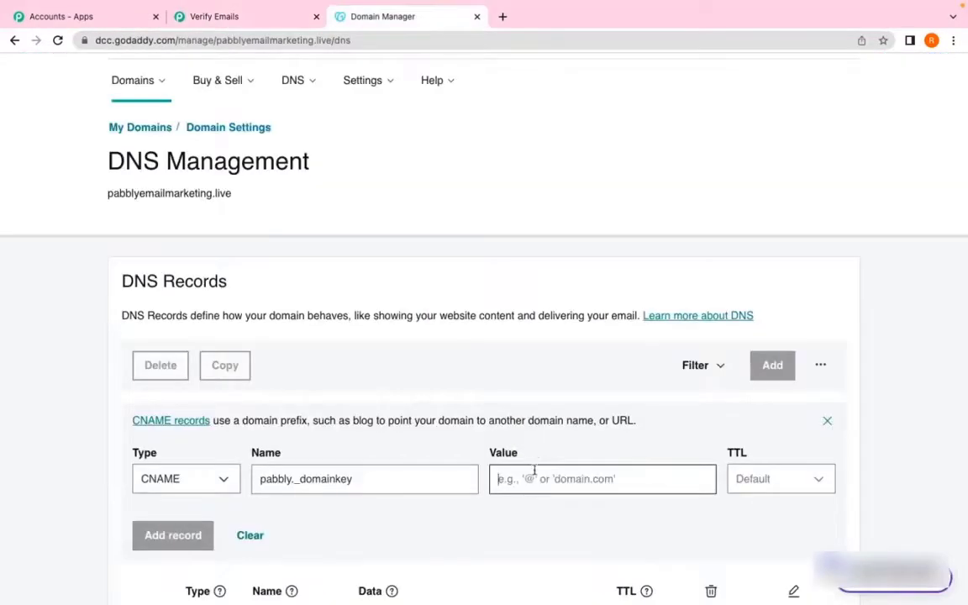
left_click(536, 476)
key("super+v")
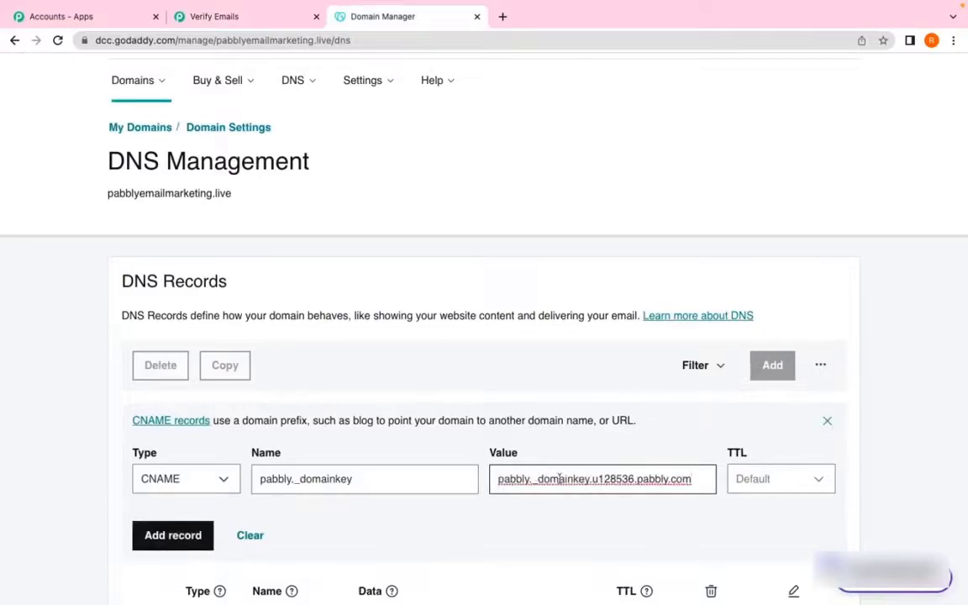
left_click(179, 545)
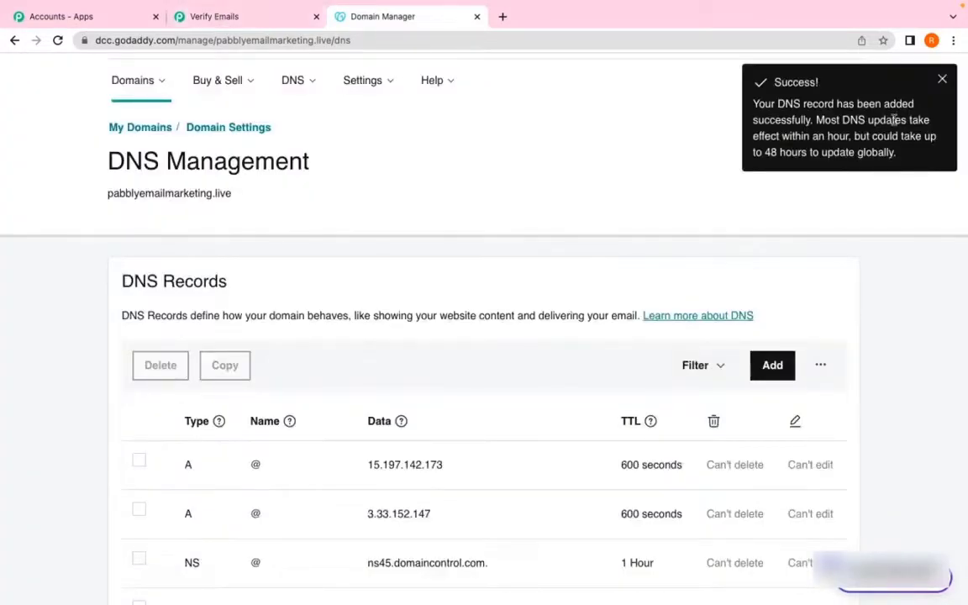
left_click(244, 24)
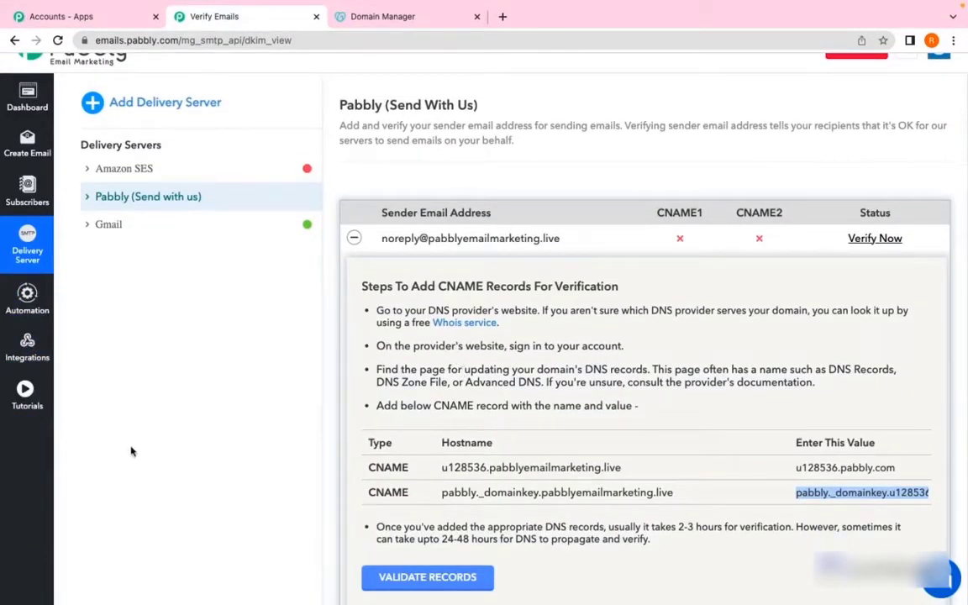
scroll(129, 450, "down", 3)
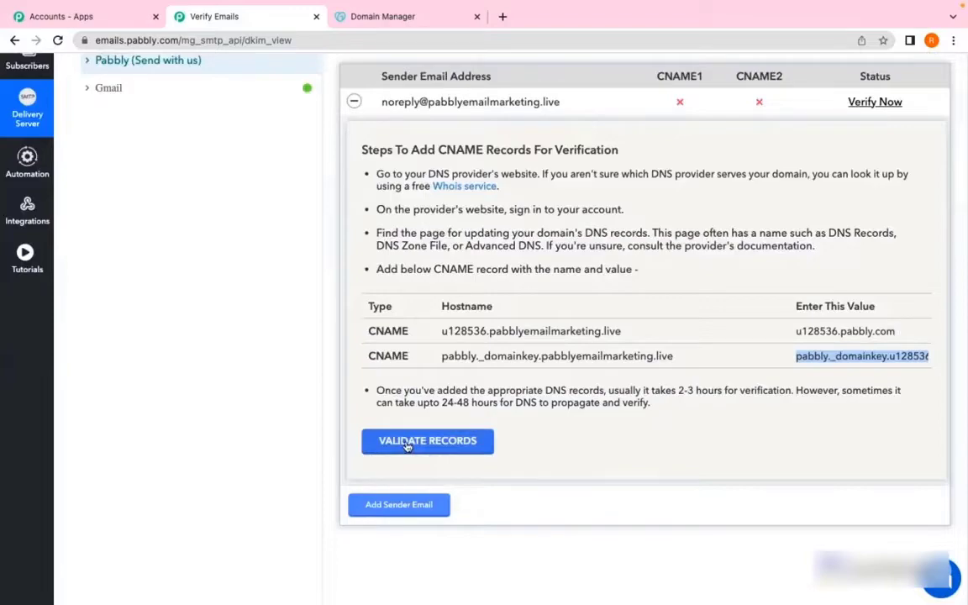
scroll(408, 446, "up", 5)
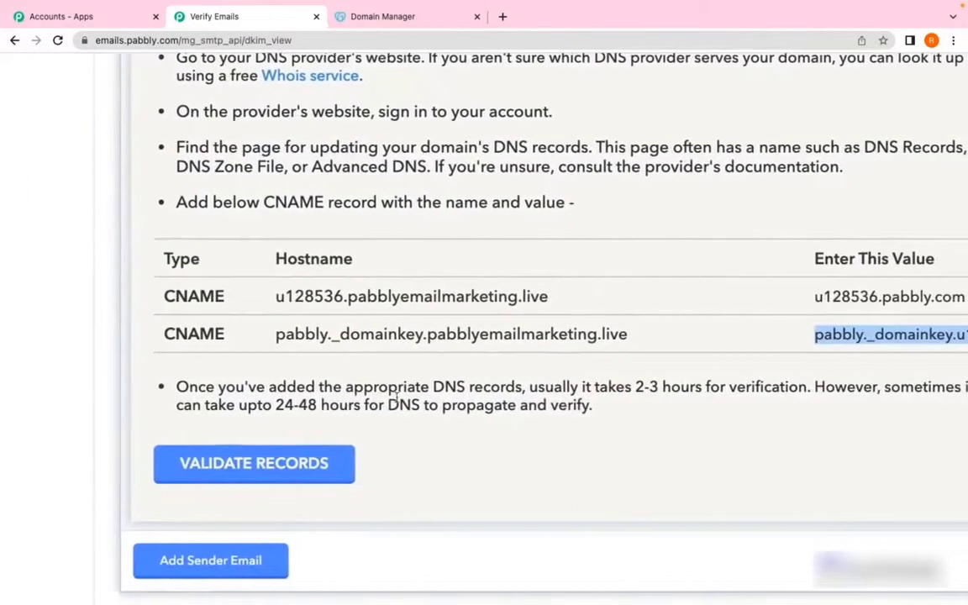
left_click_drag(263, 387, 697, 393)
scroll(508, 393, "right", 3)
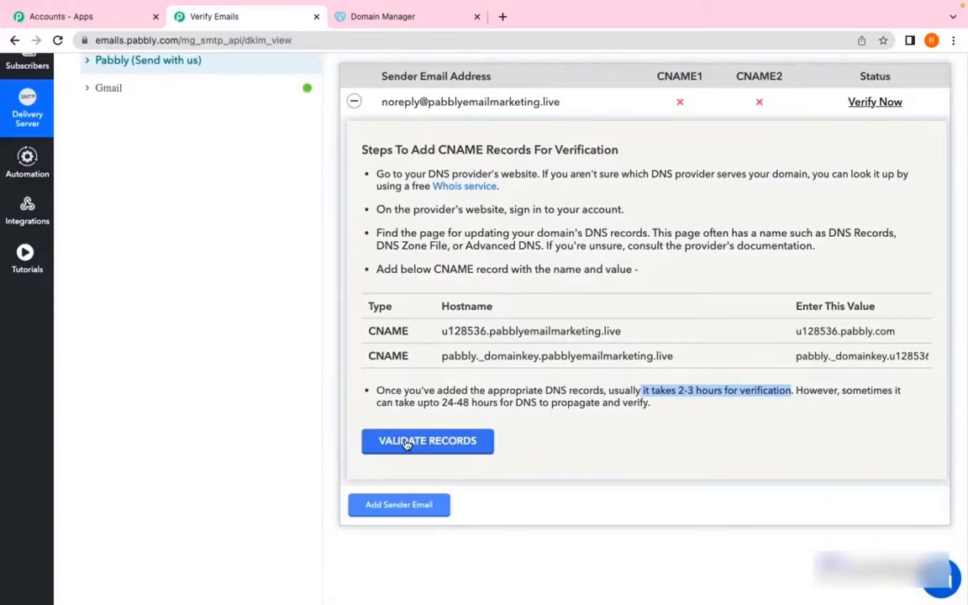
Validate the records so CNAME1 and CNAME2 both show green checks, status Send for Review.
left_click(407, 443)
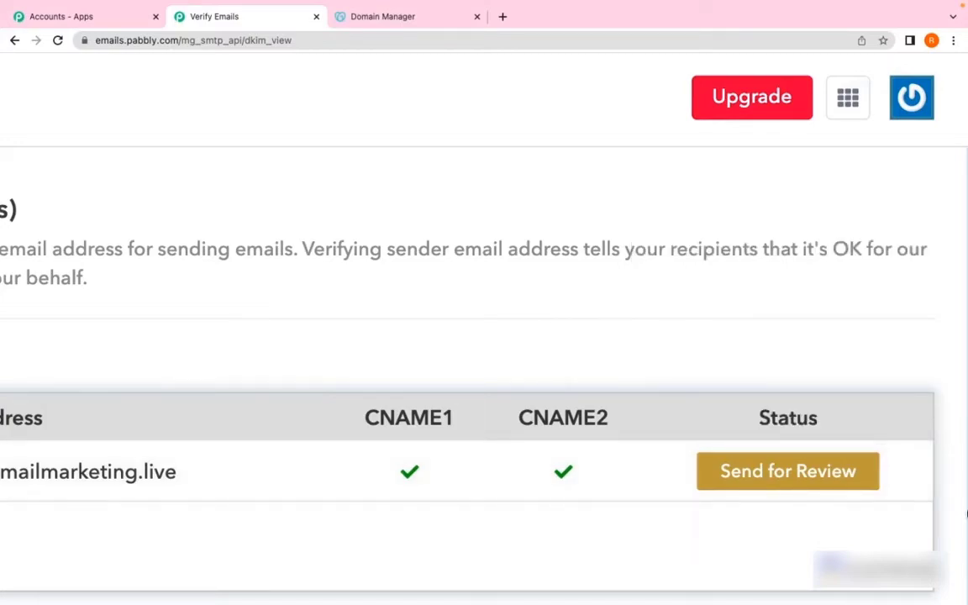
scroll(966, 515, "down", 3)
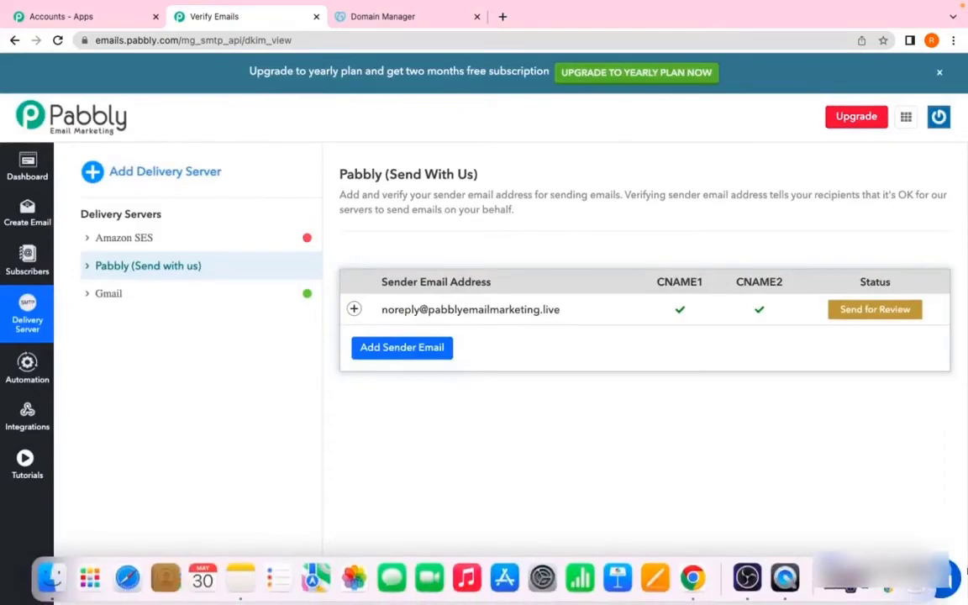
Open the support chat, clear the prefilled name, and move into the message box.
left_click(931, 593)
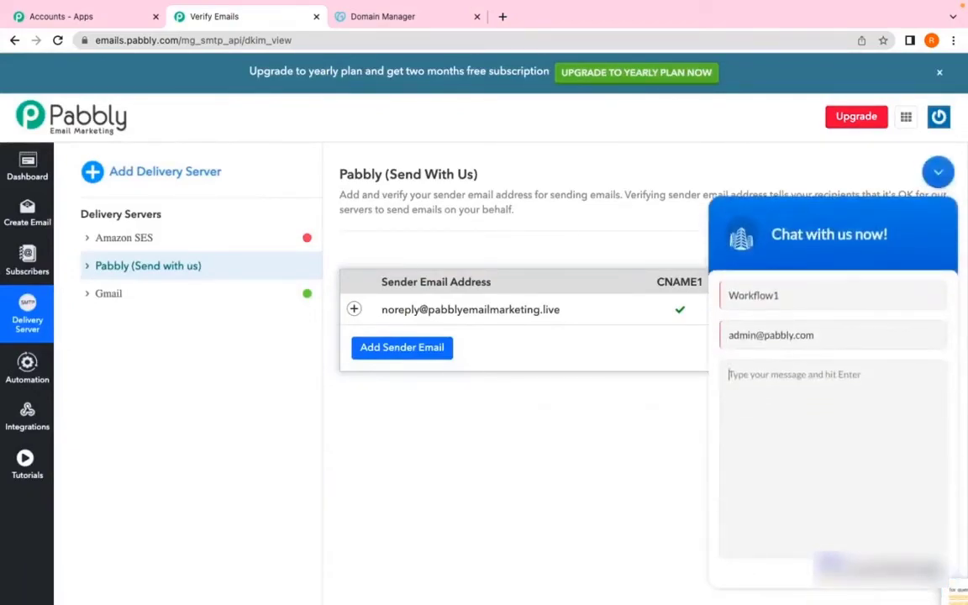
double_click(778, 295)
key("BackSpace")
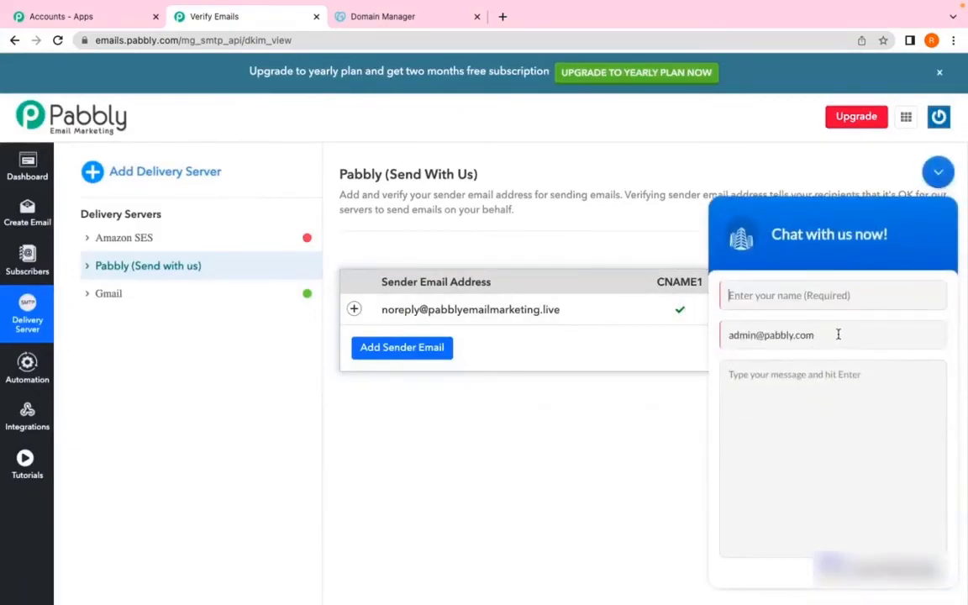
left_click(734, 376)
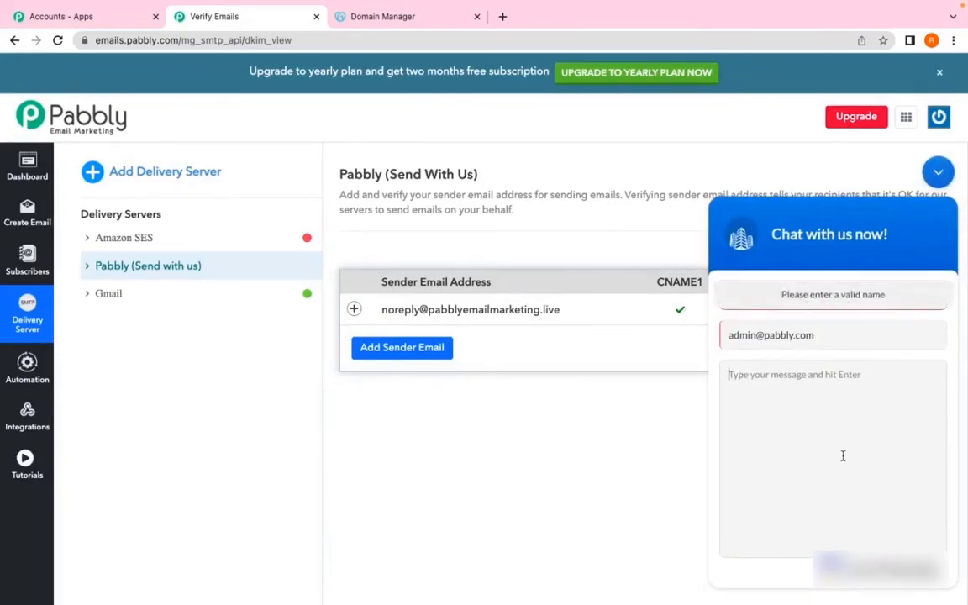